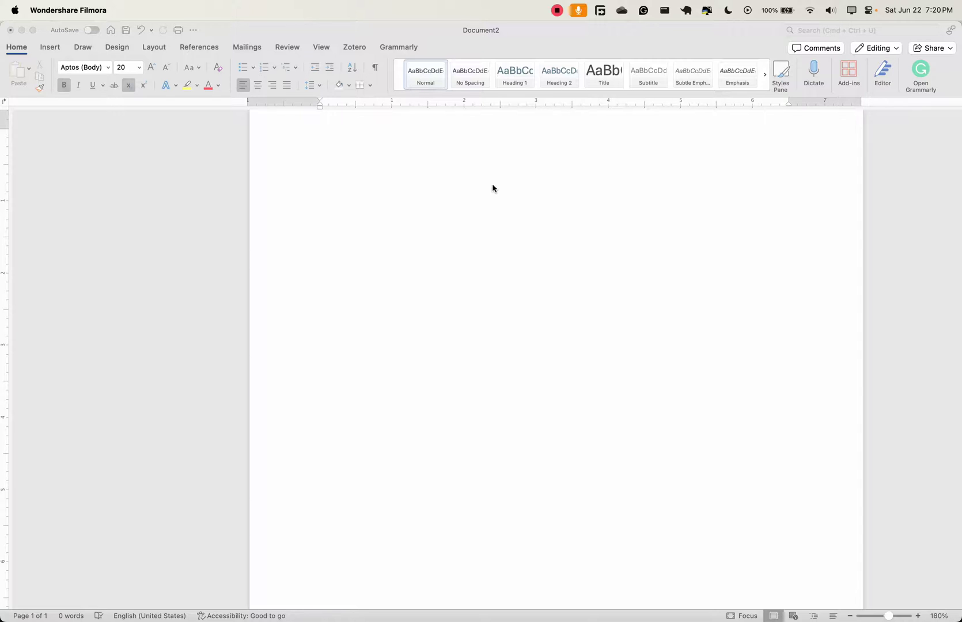
Click into the blank Document2 page so Word becomes the active program
left_click(431, 206)
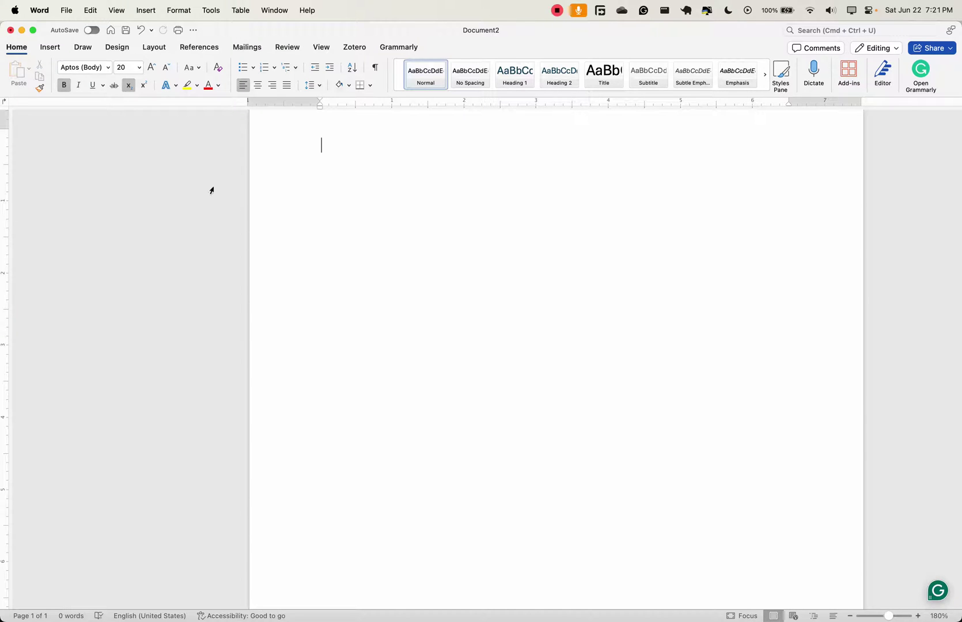
Open the Insert tab's Chart gallery and browse to the Column chart types
left_click(51, 48)
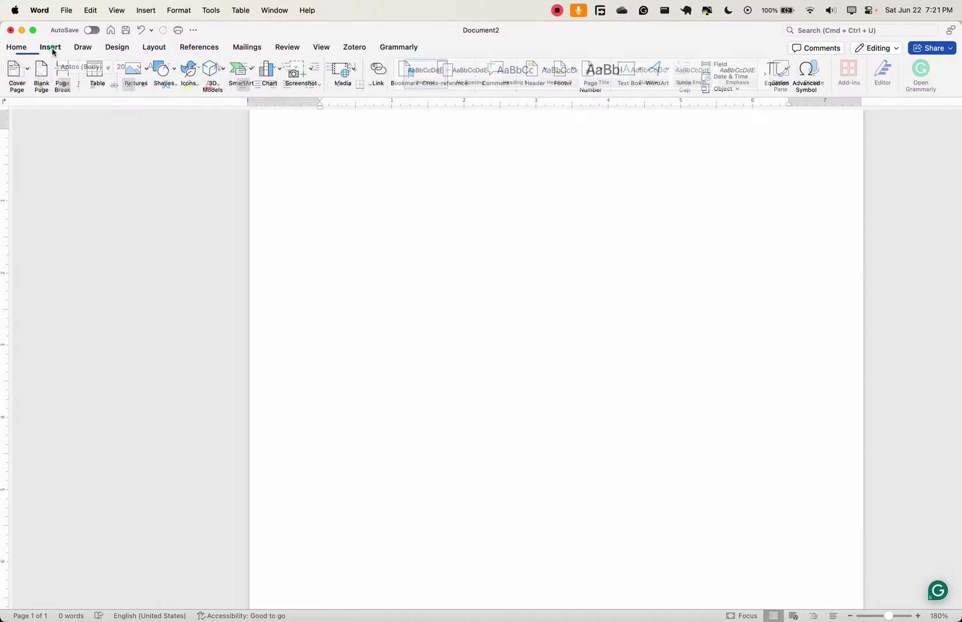
left_click(281, 75)
mouse_move(314, 88)
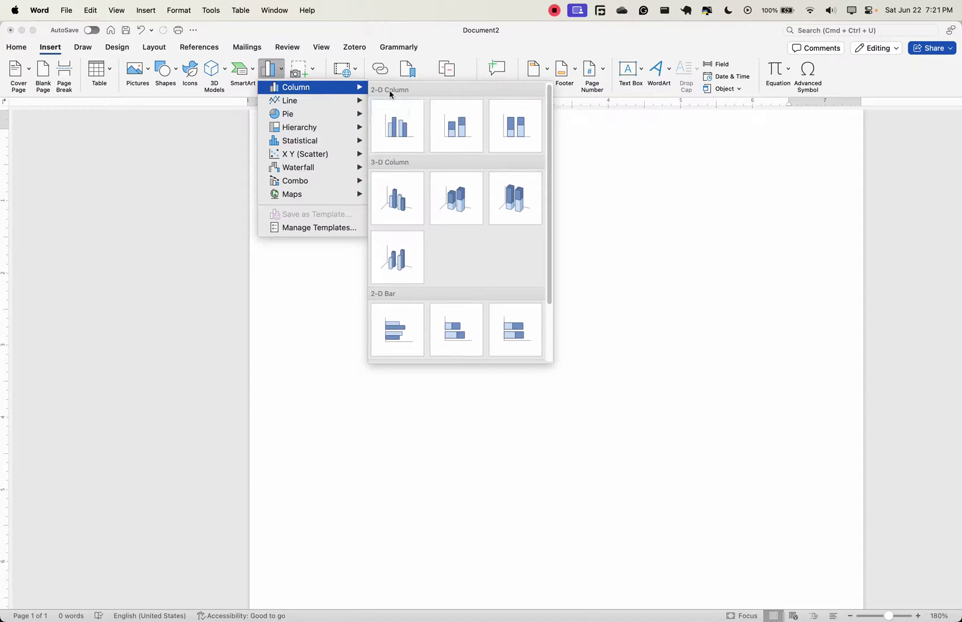
scroll(427, 222, "down", 2)
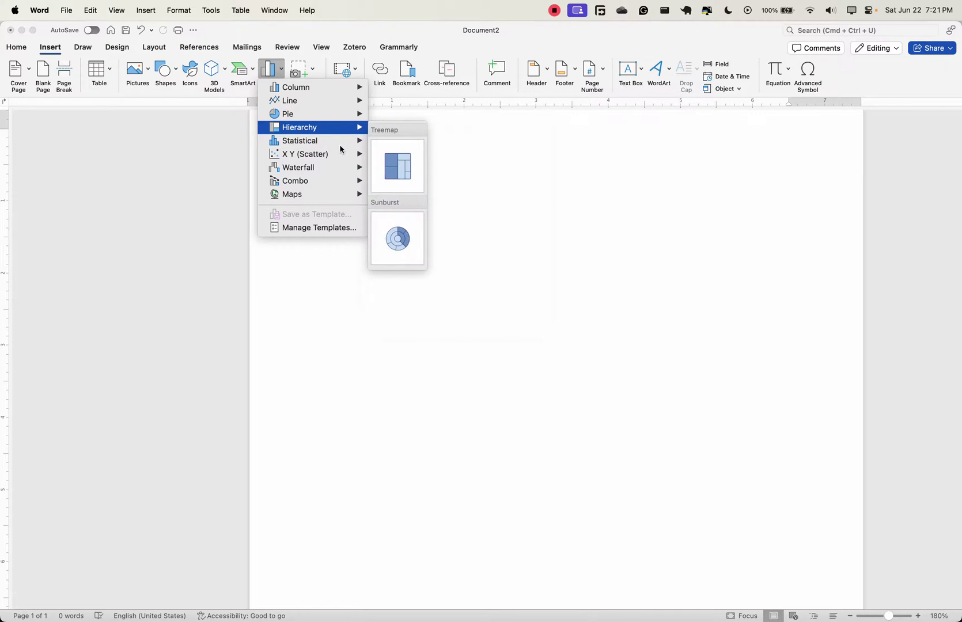
mouse_move(341, 156)
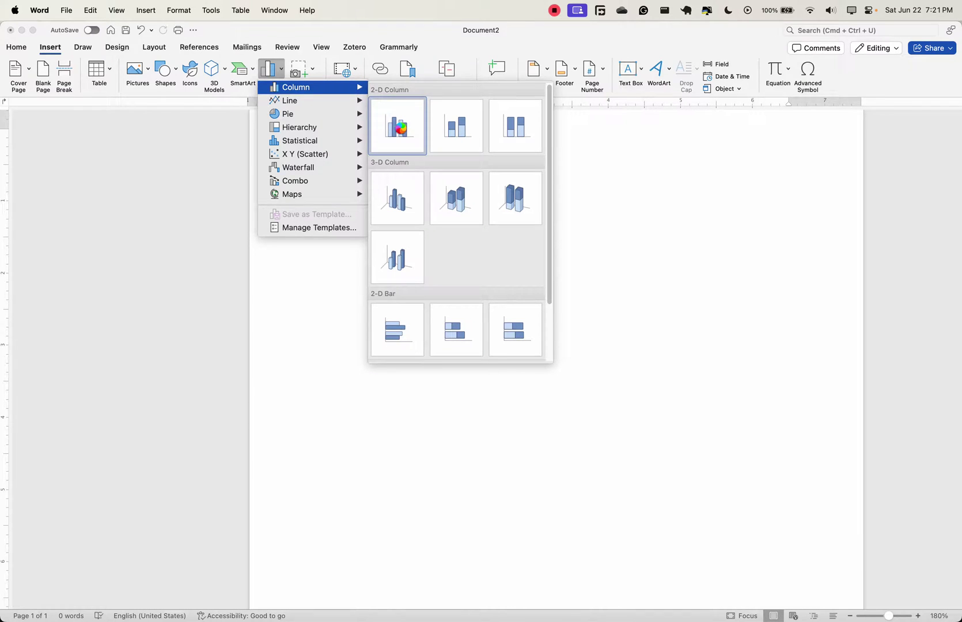
Insert a clustered column chart, tiling its Excel data sheet right and Word left
left_click(402, 131)
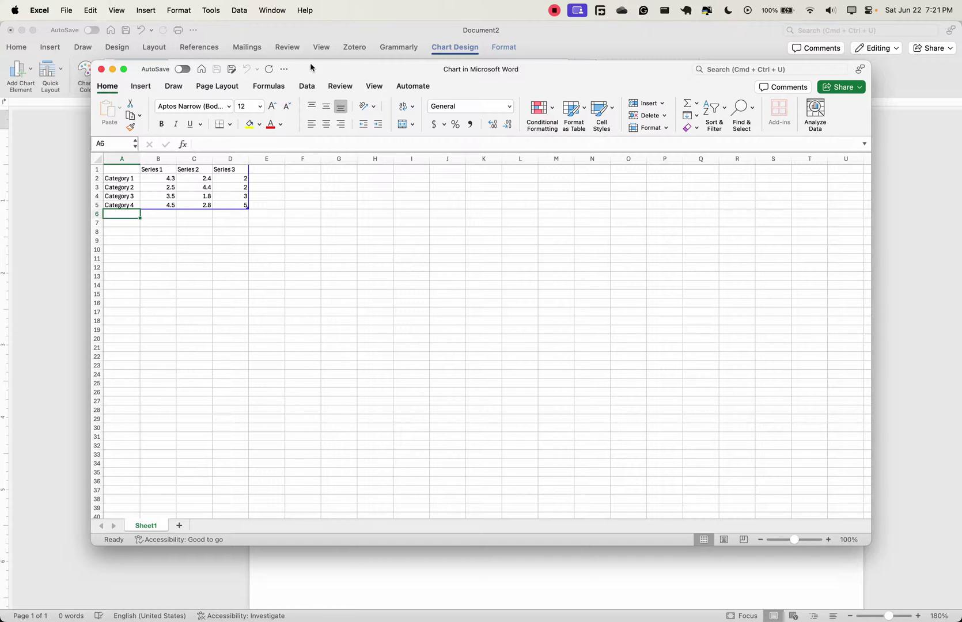
left_click_drag(319, 69, 372, 90)
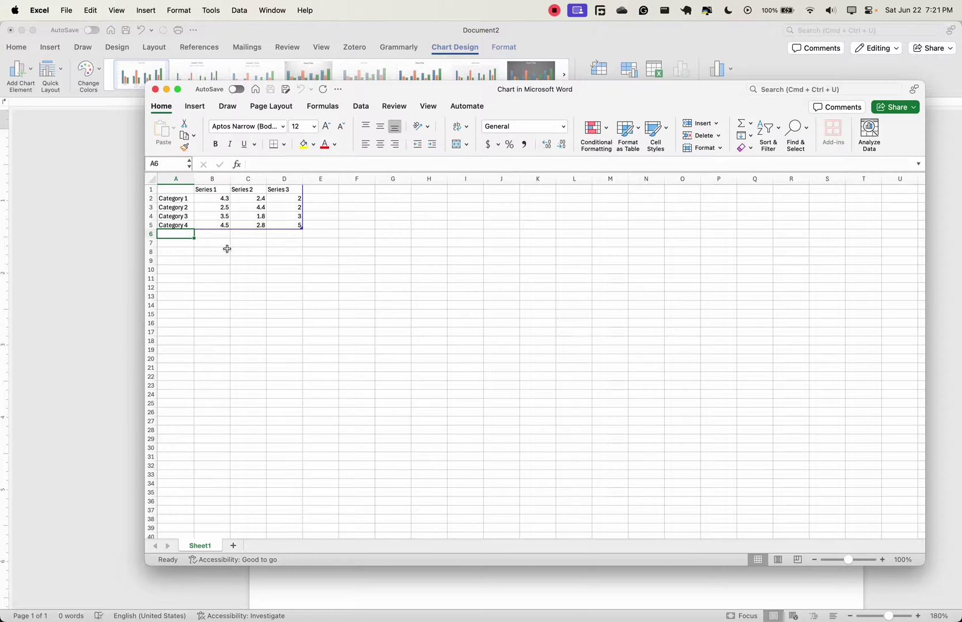
key("ctrl+alt+Right")
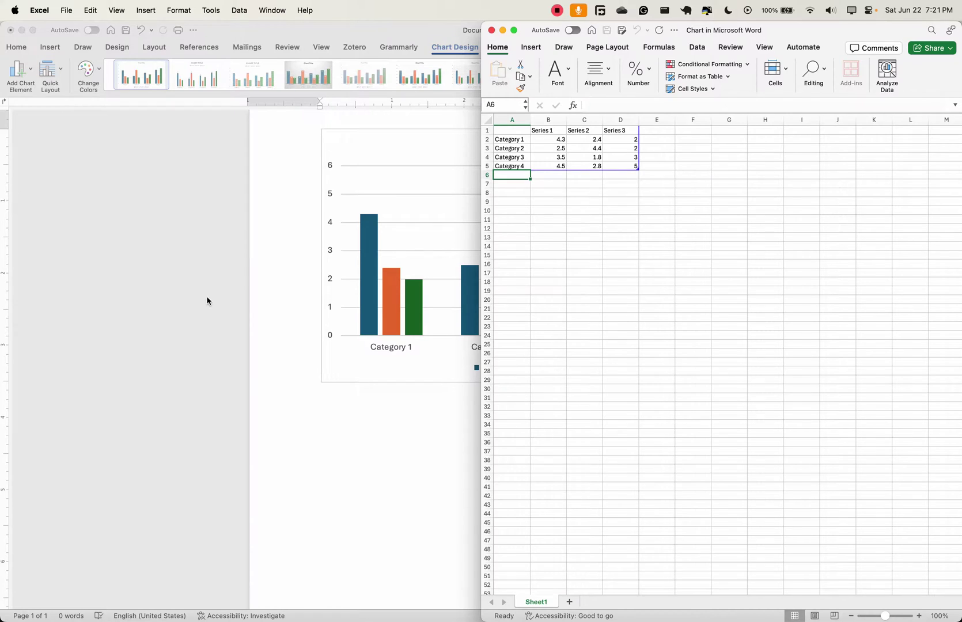
left_click(143, 334)
key("ctrl+alt+Left")
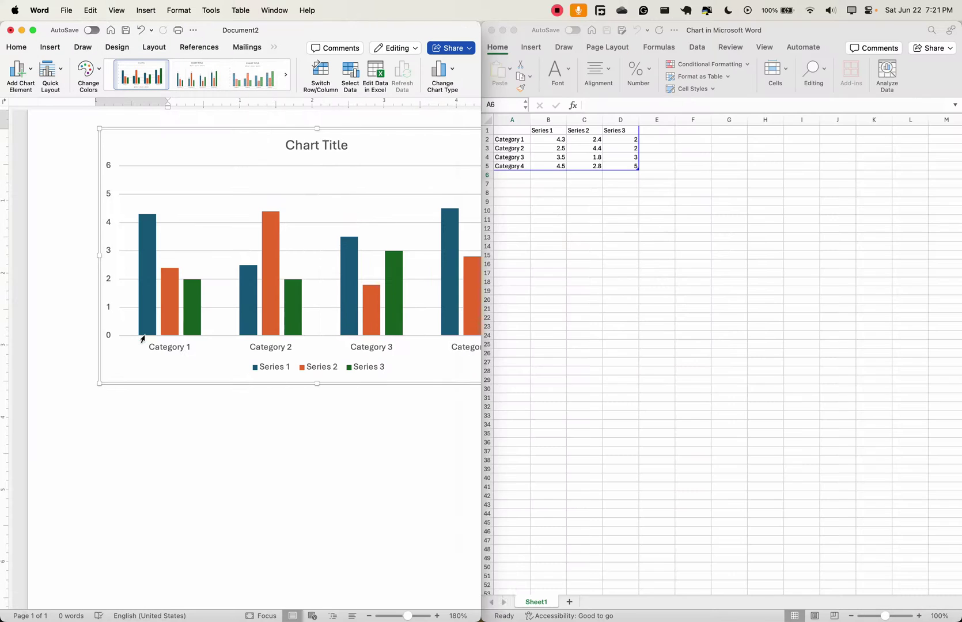
left_click(176, 418)
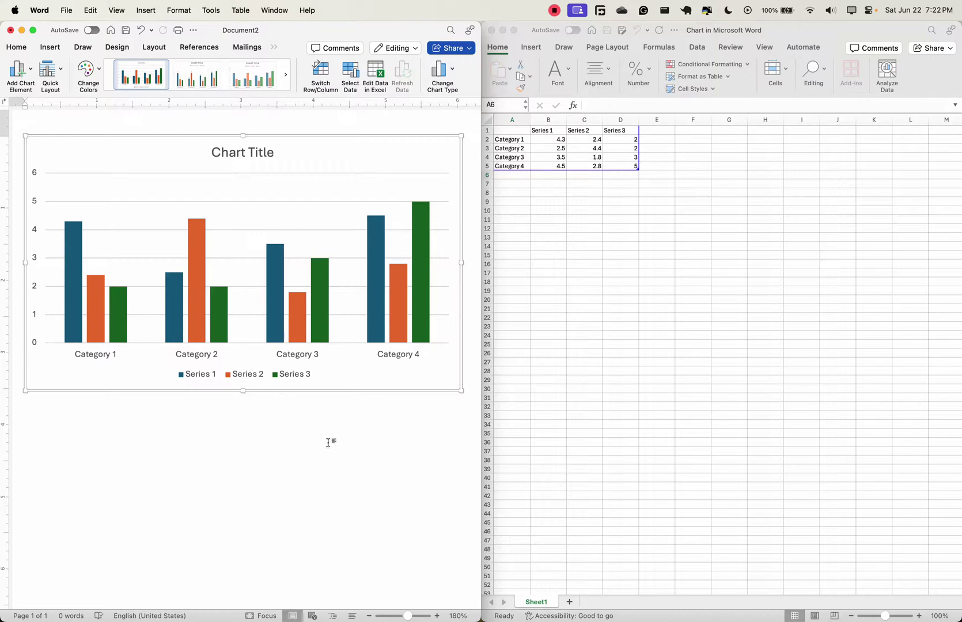
Zoom the chart's Excel data sheet in to about 210%
left_click(919, 616)
left_click(920, 616)
left_click(919, 616)
left_click(920, 616)
left_click(919, 616)
left_click(920, 616)
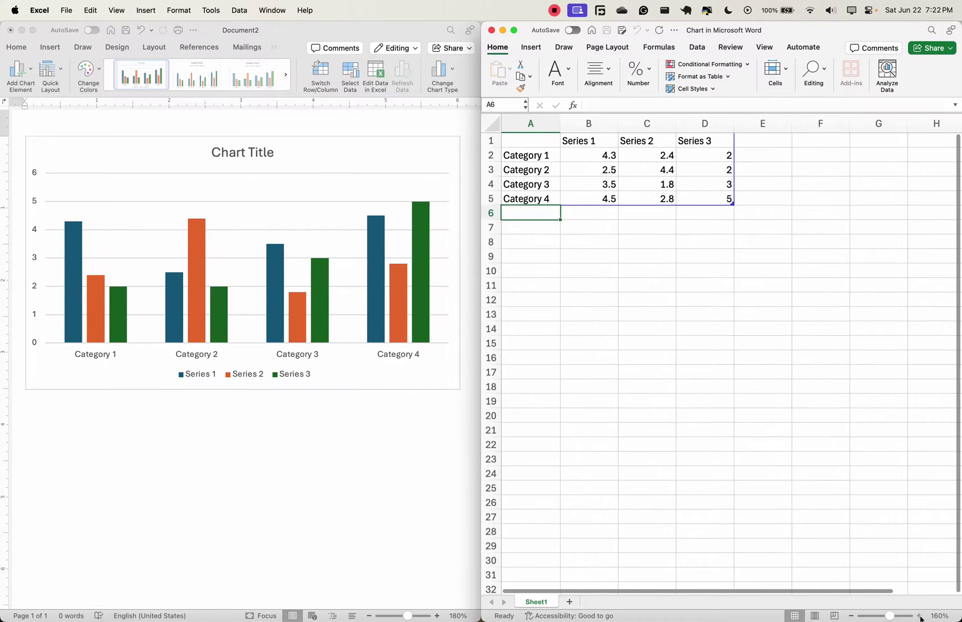
left_click(920, 616)
left_click(919, 616)
left_click(919, 616)
left_click(919, 616)
left_click(919, 616)
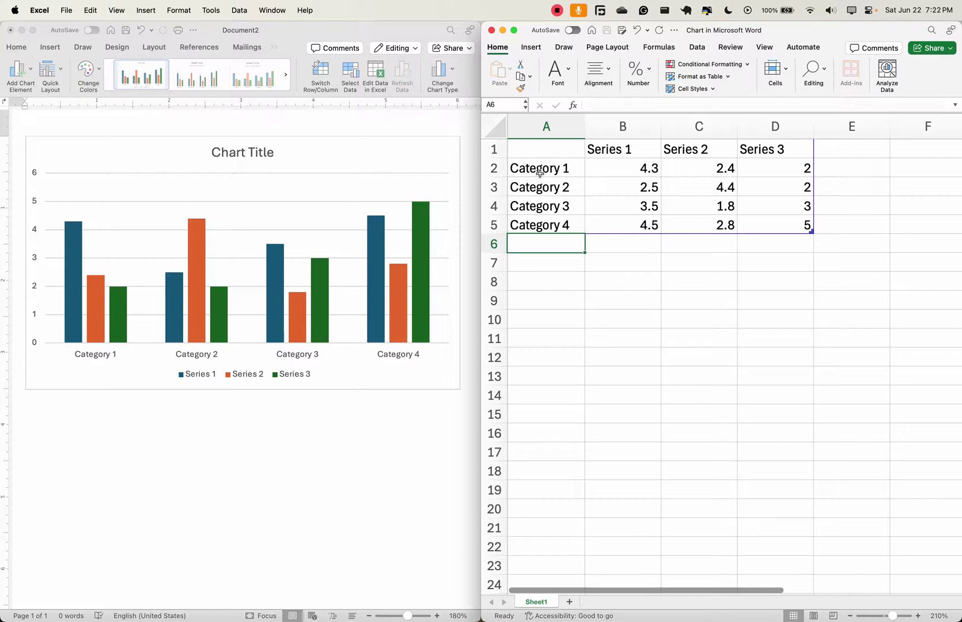
Replace Category 1 in cell A2 with 1994
left_click(540, 170)
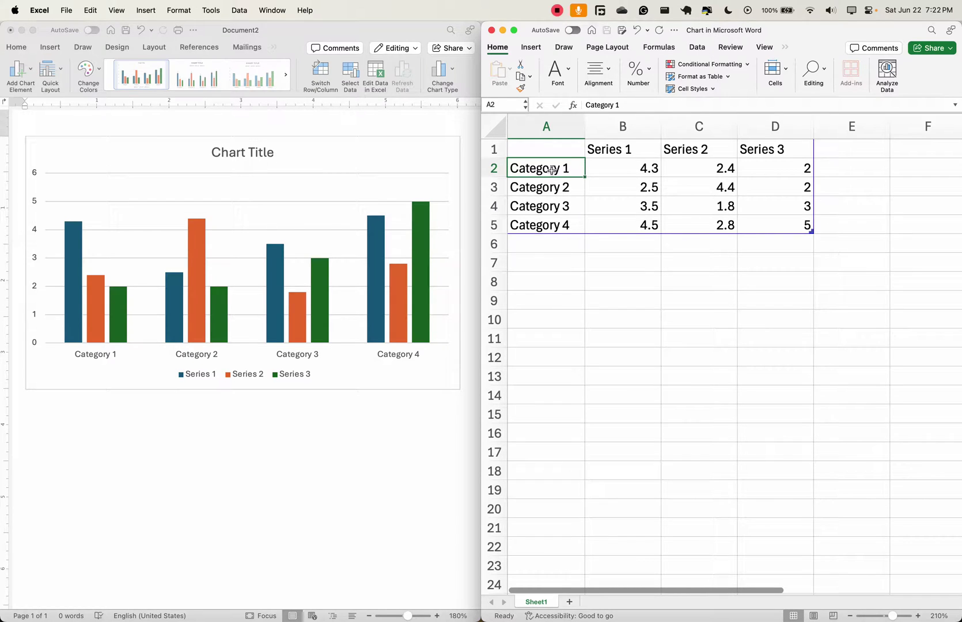
type("1994")
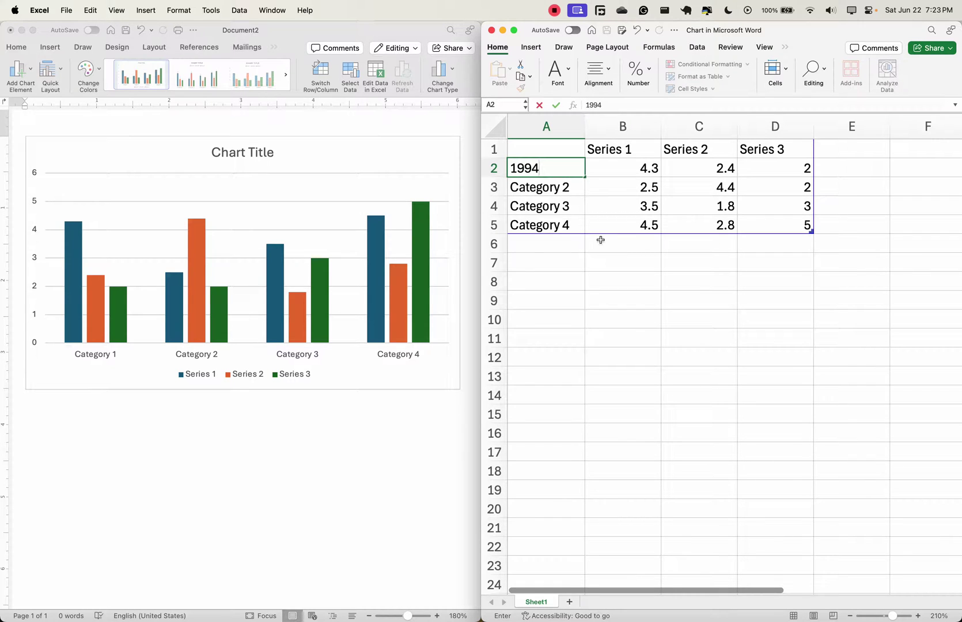
left_click(530, 187)
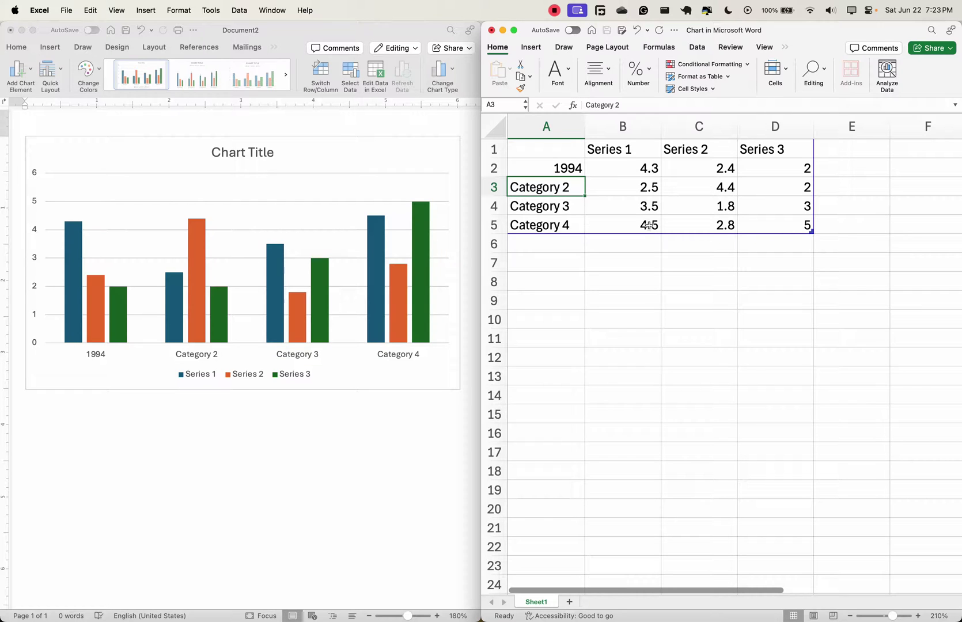
Rename Series 1 in B1 to Boys and Series 2 in C1 to Girls, fixing a typo
left_click(615, 157)
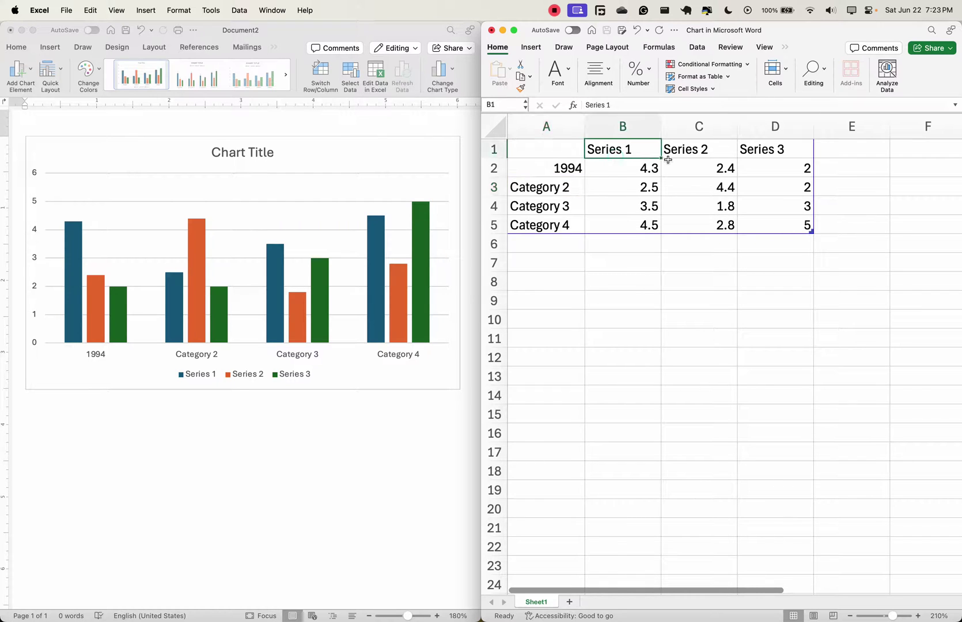
type("Boys")
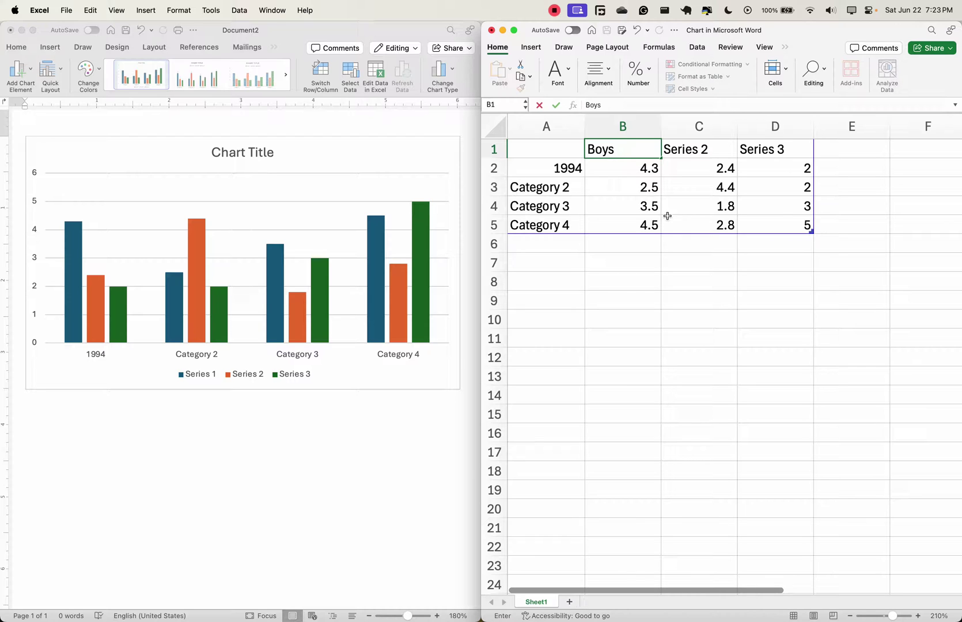
left_click(700, 150)
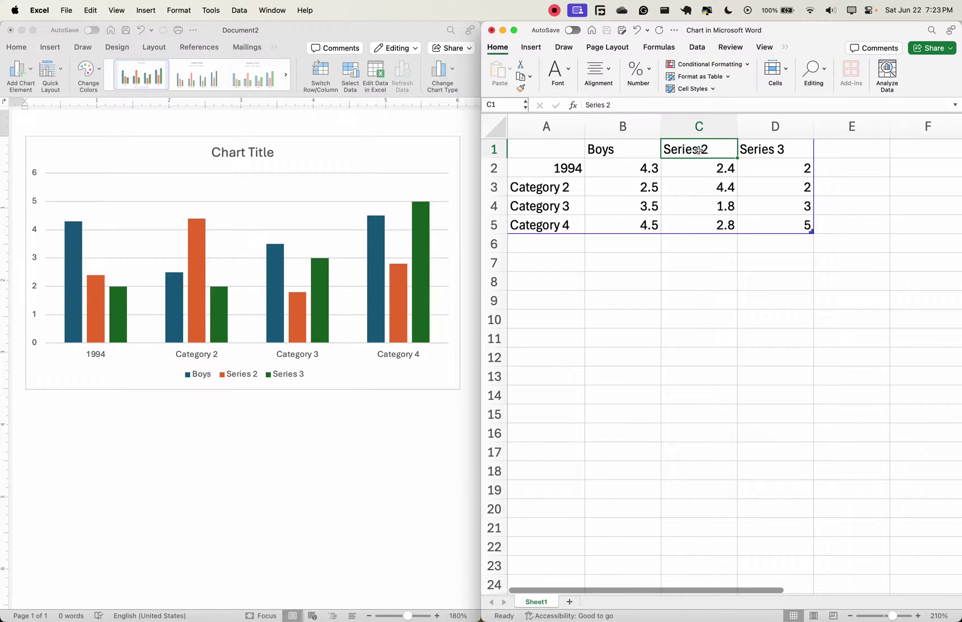
type("Girls")
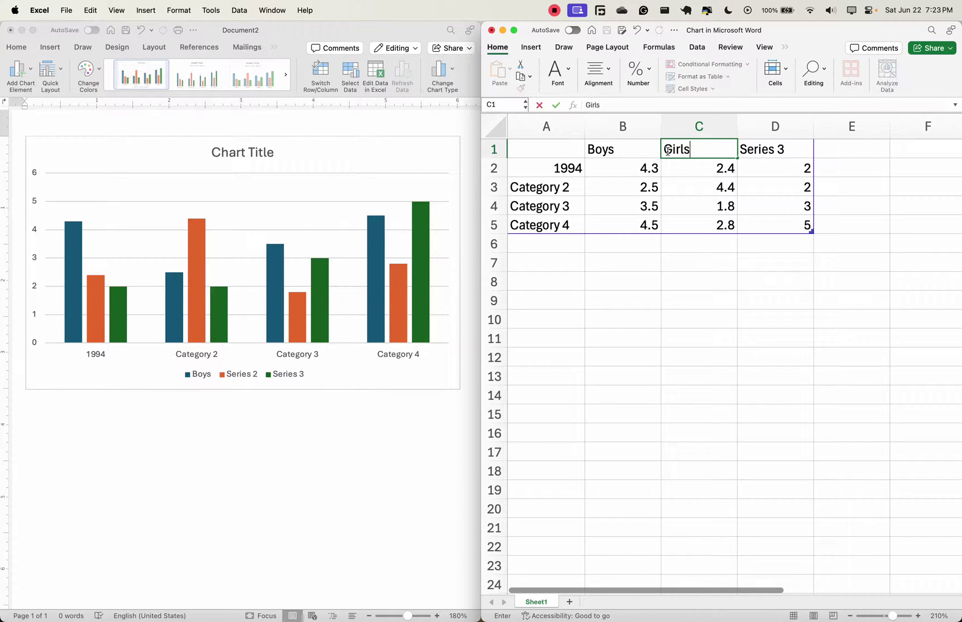
left_click(630, 150)
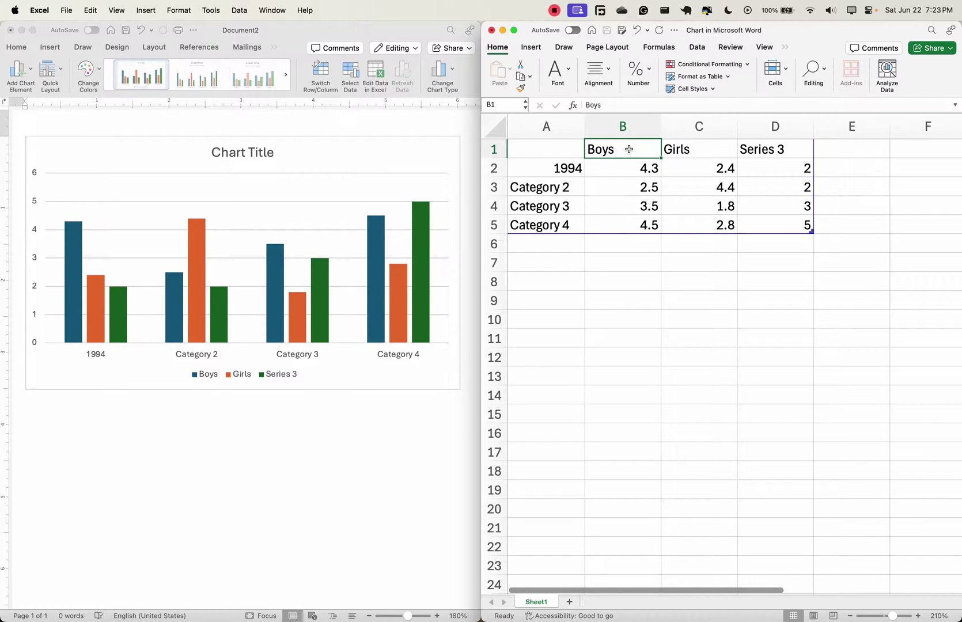
type("gi")
key("BackSpace")
key("BackSpace")
type("Boey")
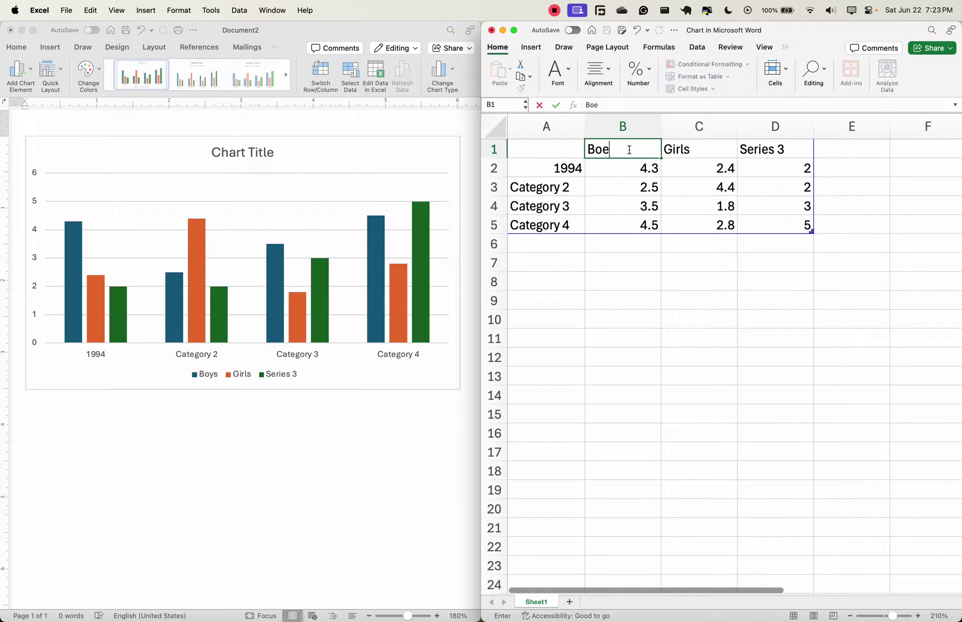
key("BackSpace")
key("BackSpace")
type("ys")
left_click(771, 150)
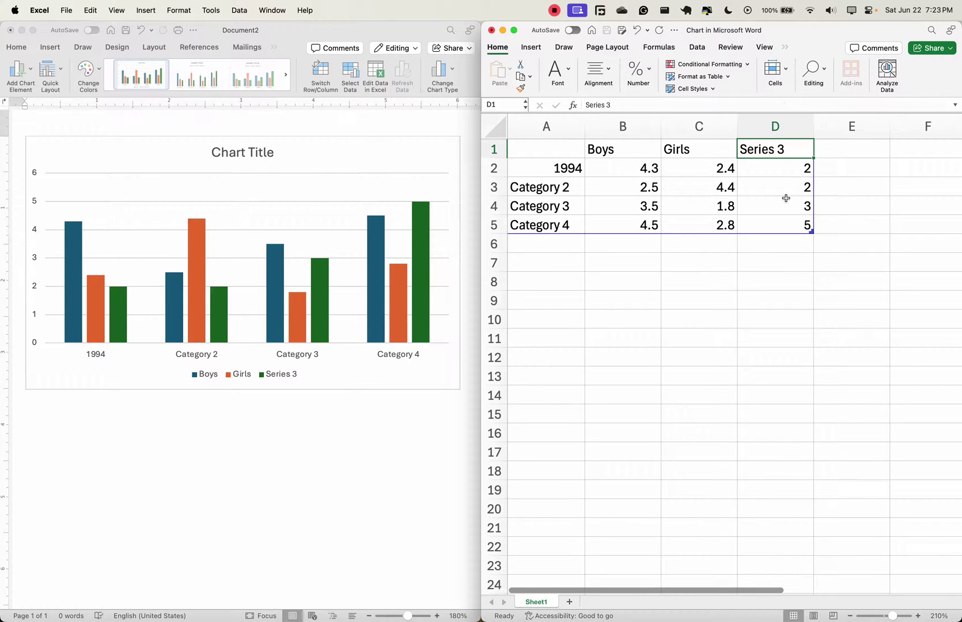
Delete column D so the Series 3 data is removed from the chart
right_click(773, 122)
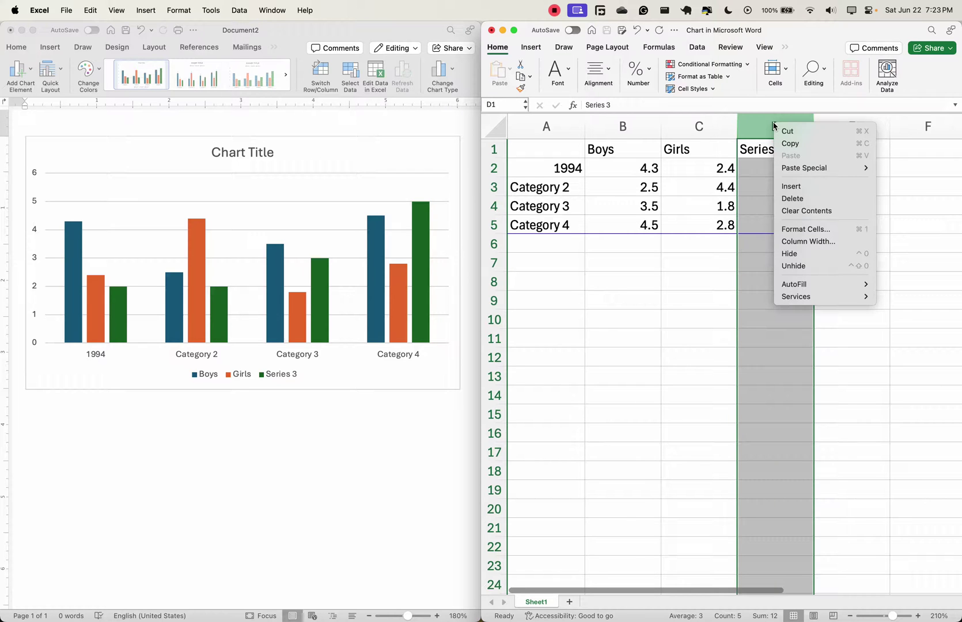
left_click(799, 199)
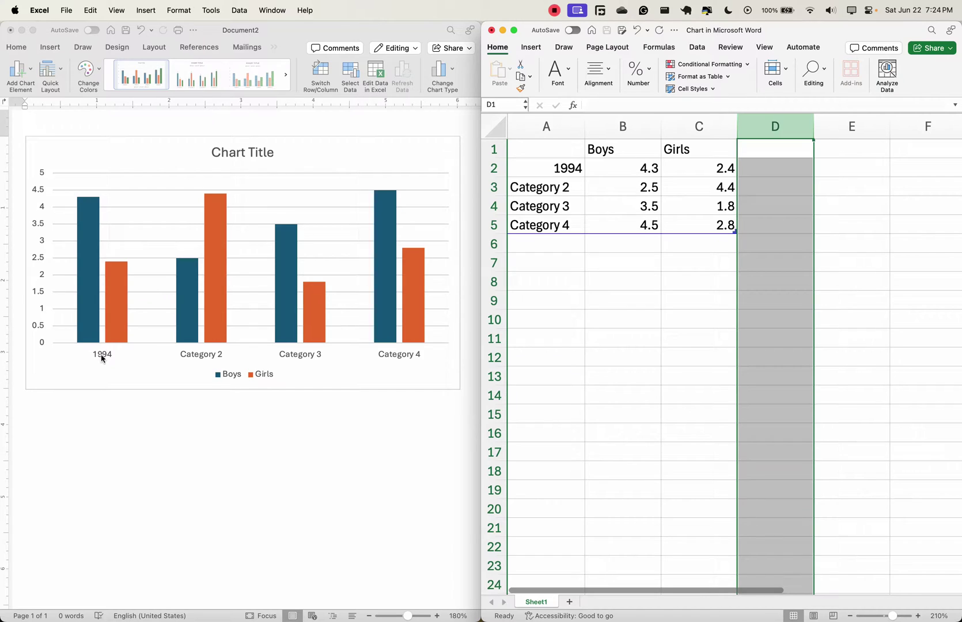
left_click(714, 280)
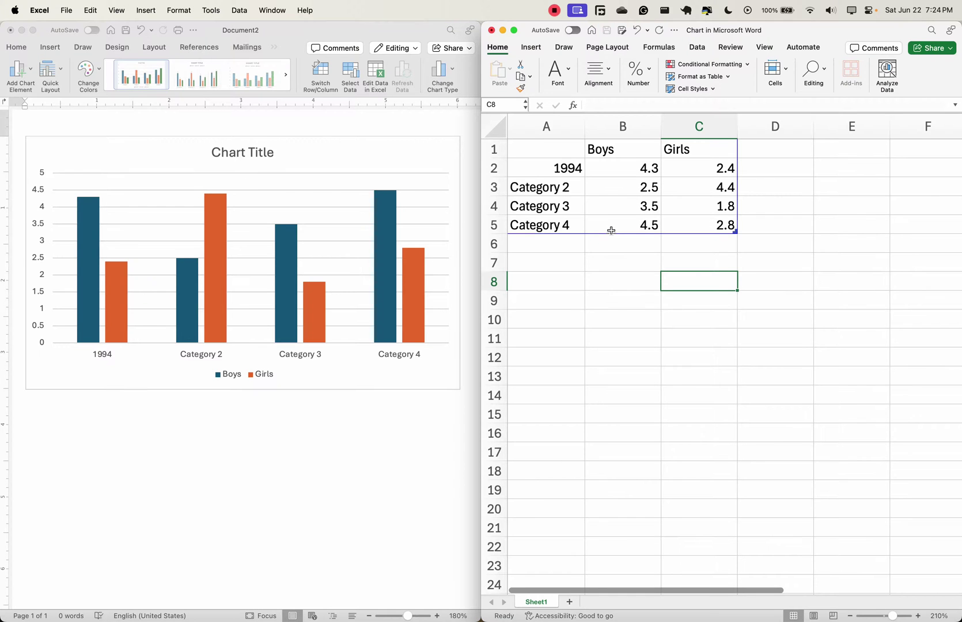
Create a new workbook, Book4, zoomed in and resized beside the chart data
key("super+n")
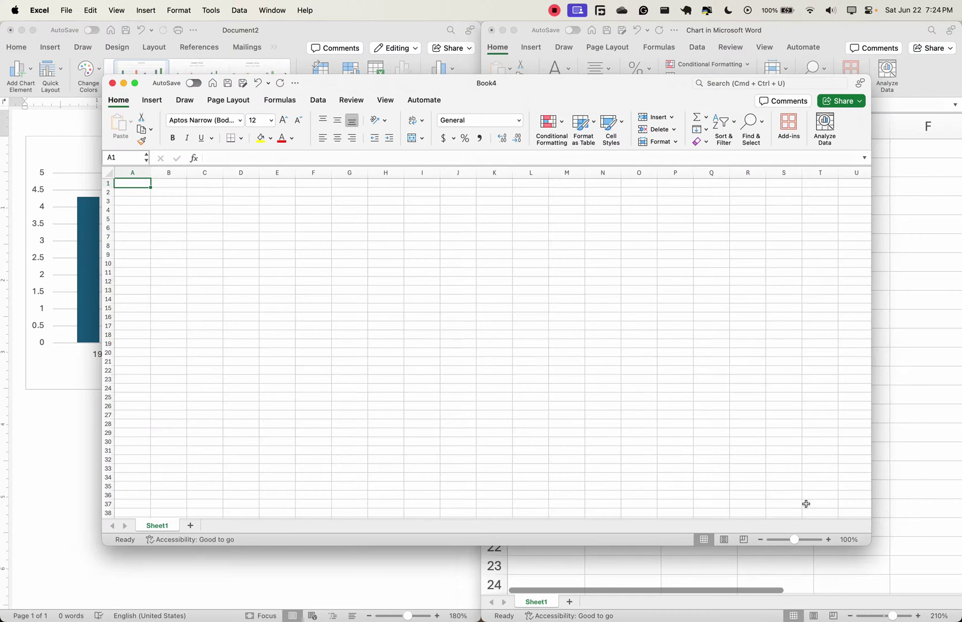
left_click(829, 540)
left_click(829, 540)
left_click(828, 539)
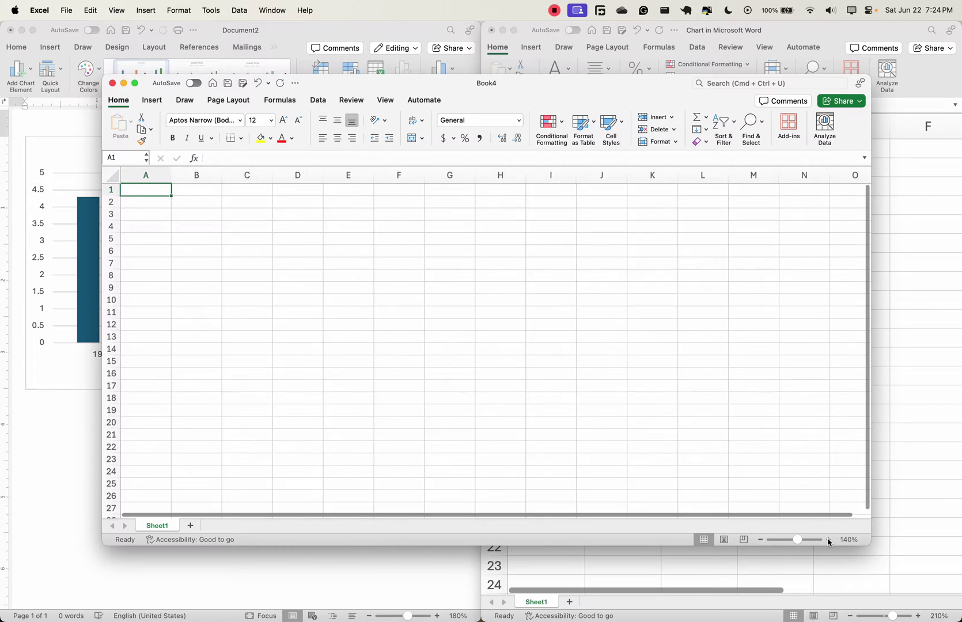
left_click(829, 540)
left_click(828, 540)
left_click(828, 540)
left_click(829, 540)
left_click(828, 540)
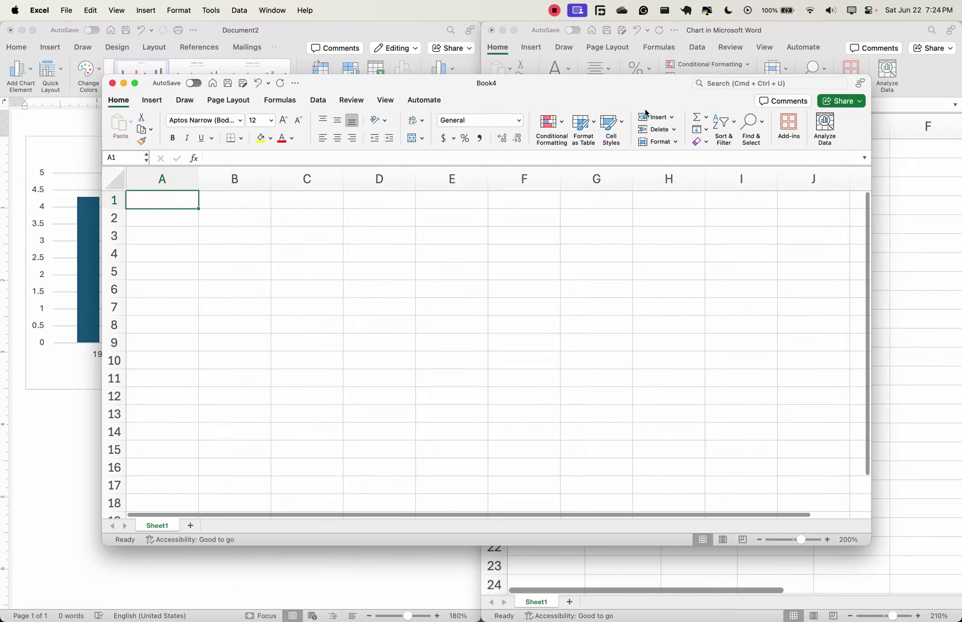
left_click_drag(622, 86, 565, 91)
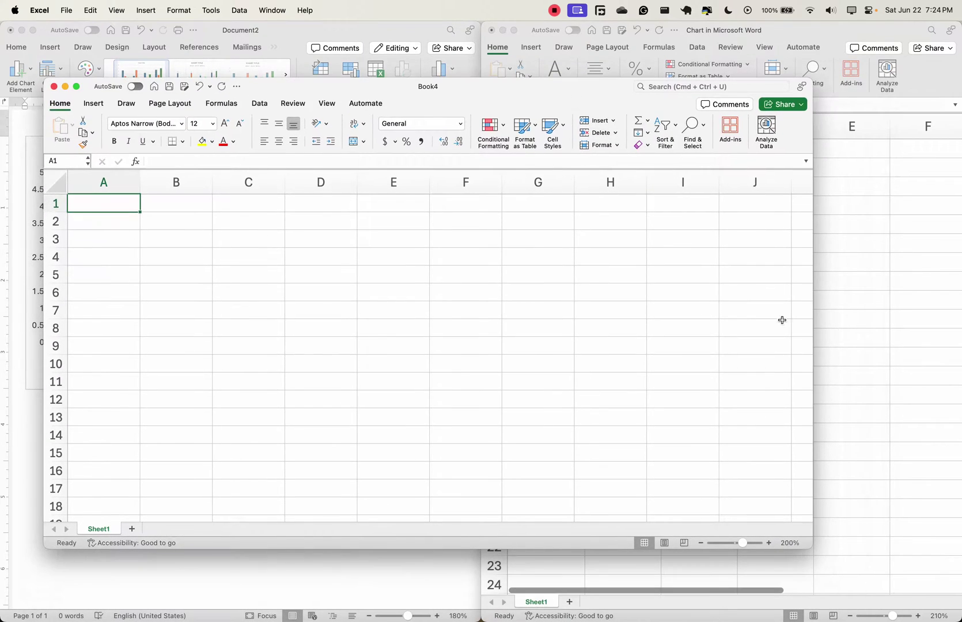
left_click_drag(811, 324, 464, 353)
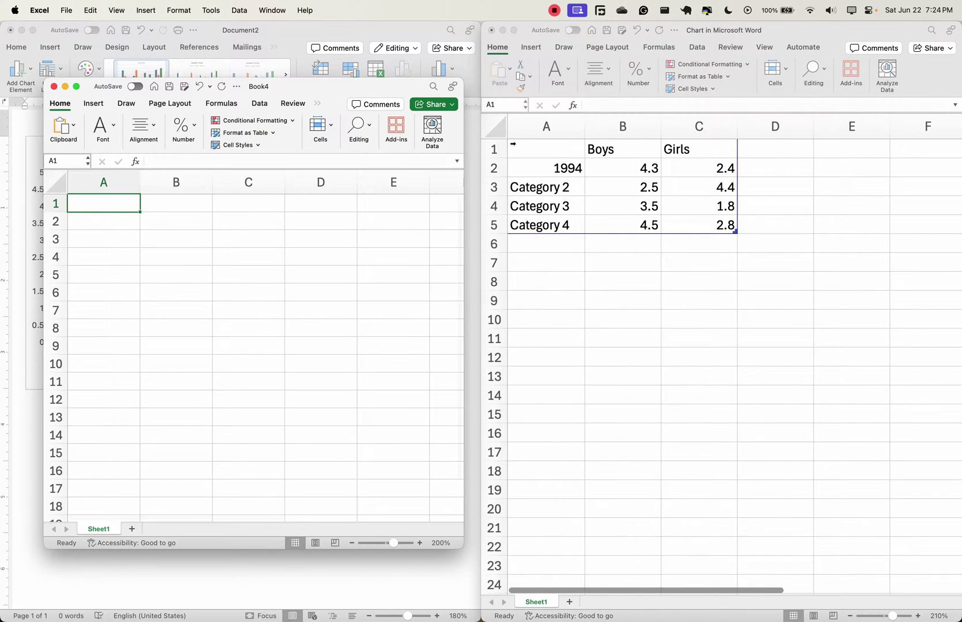
Copy the chart data A1:C5 into cell A1 of Book4 and tile Book4 on the left
left_click(524, 147)
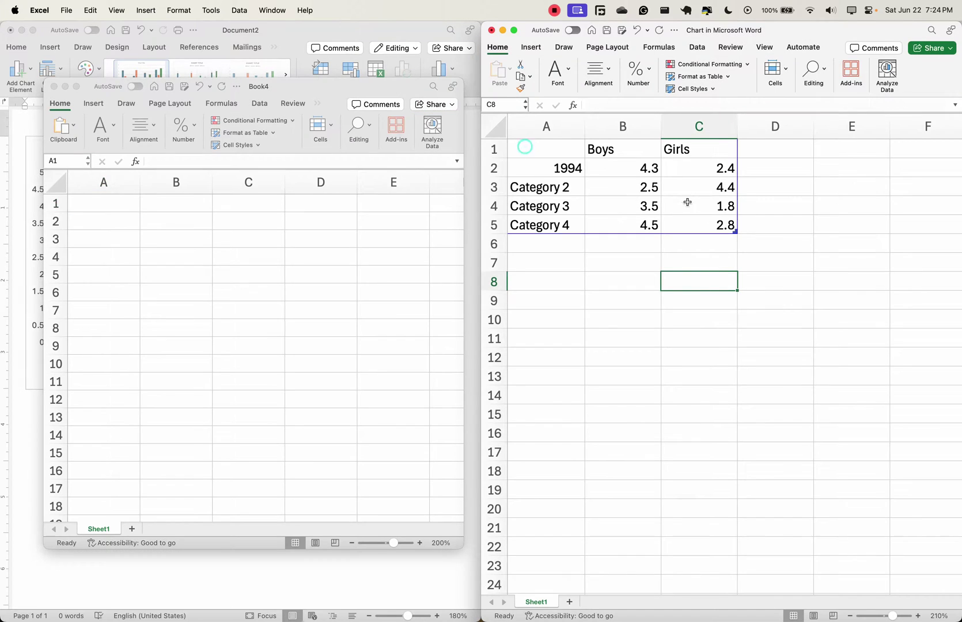
left_click_drag(527, 149, 729, 227)
key("super+c")
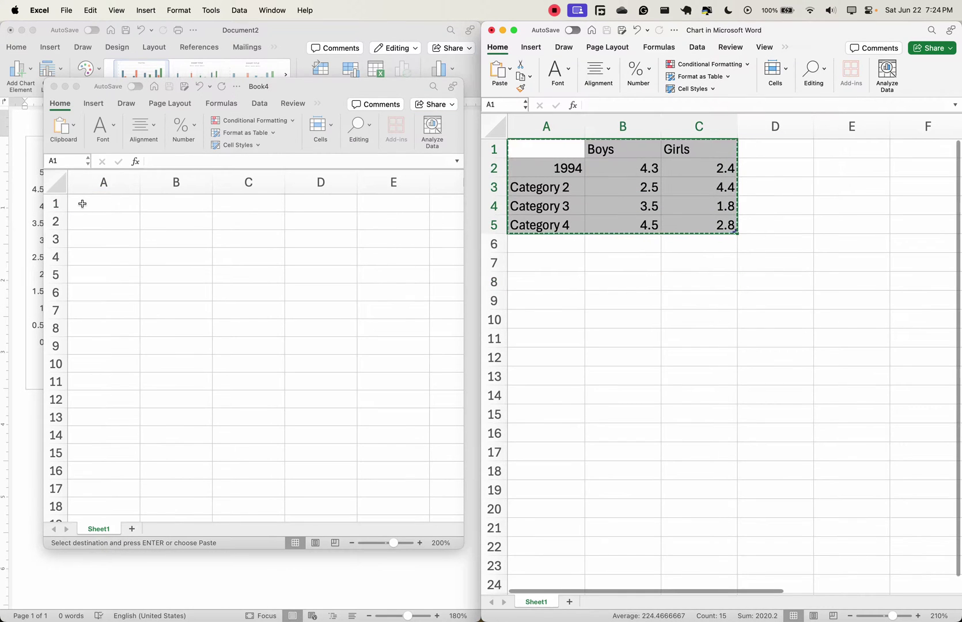
left_click(82, 206)
key("super+v")
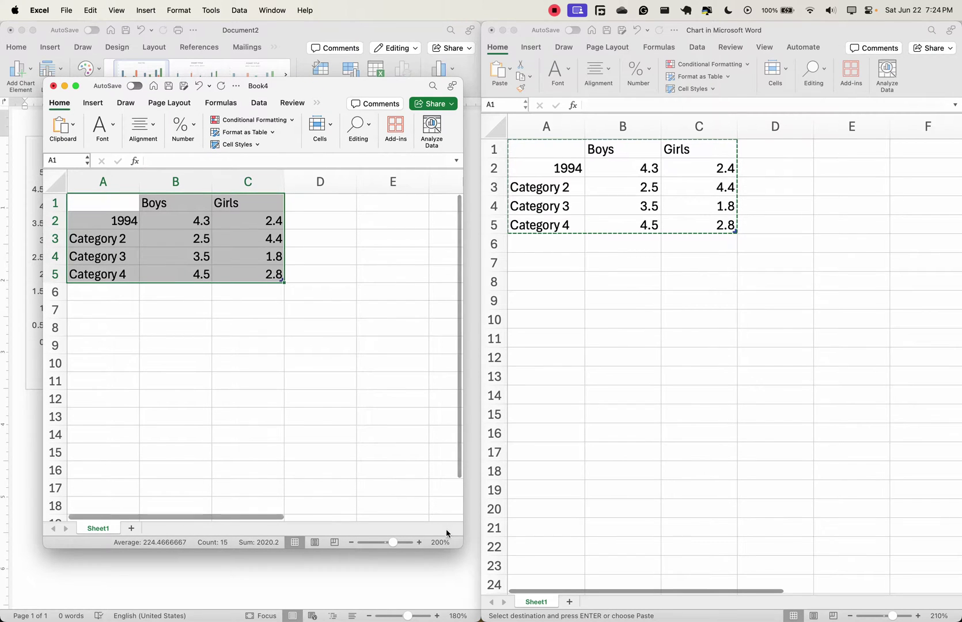
left_click_drag(466, 552, 467, 562)
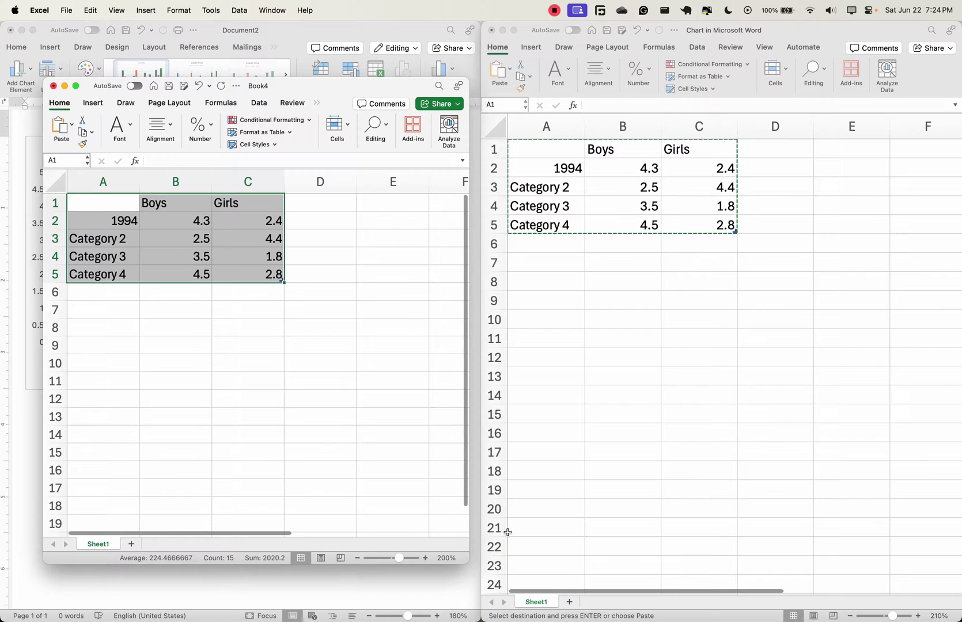
key("ctrl+alt+Left")
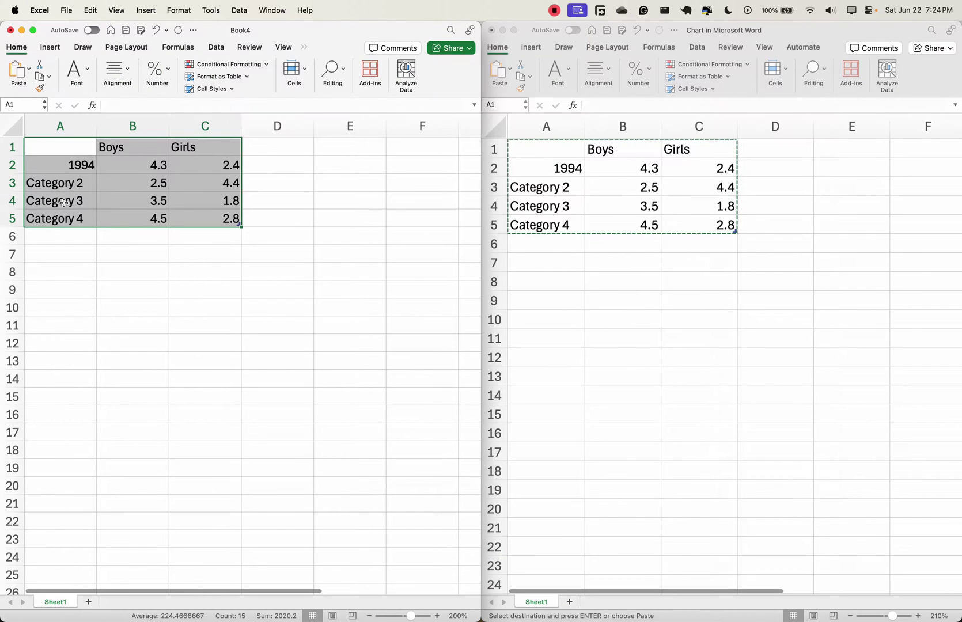
Enter 1995 in cell A3 below 1994
left_click(64, 185)
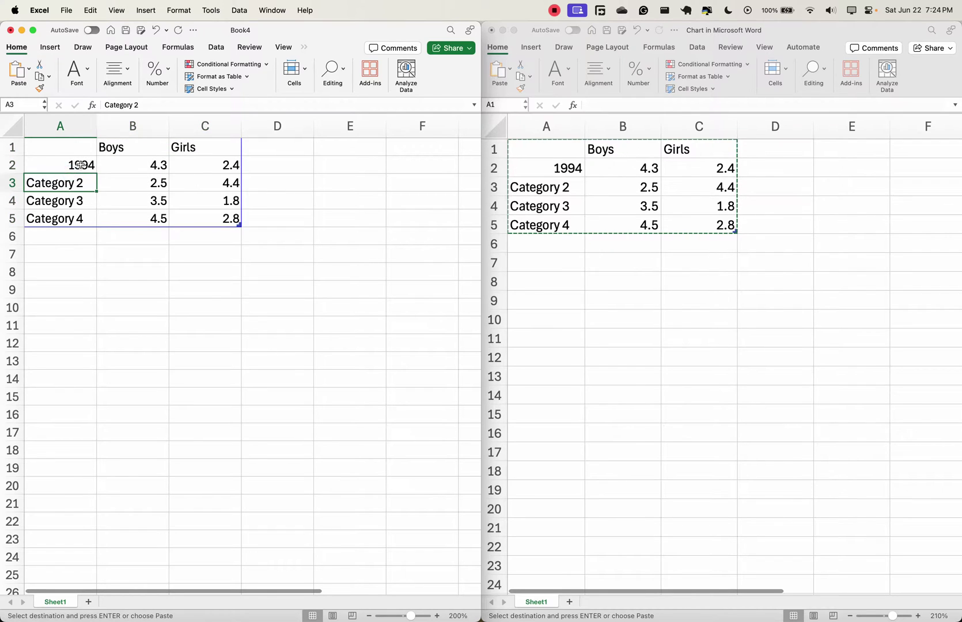
left_click(81, 166)
left_click(69, 182)
type("1995")
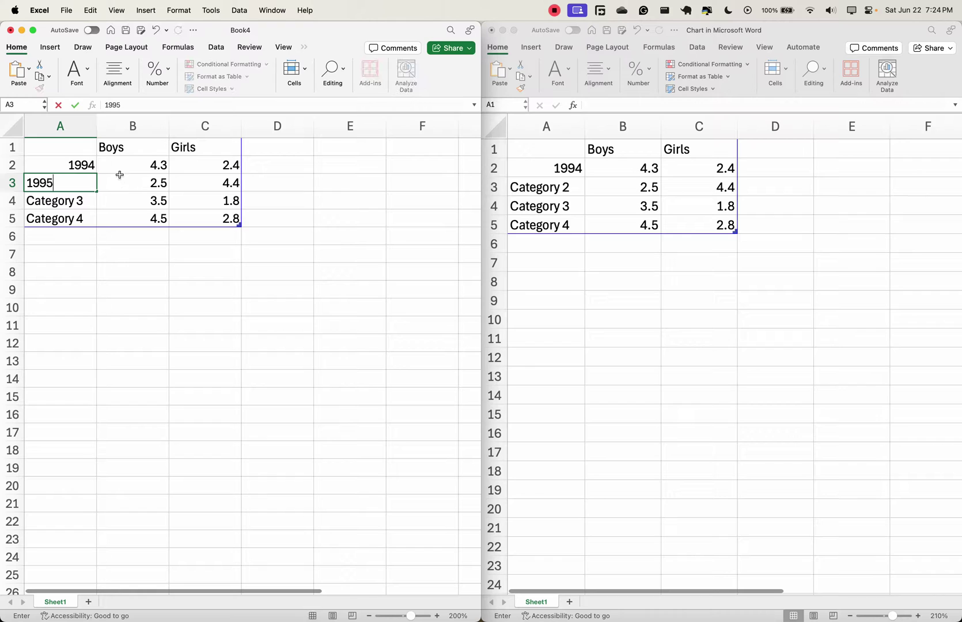
left_click(77, 196)
AutoFill 1996 and 1997 into A4:A5 from the 1994–1995 pattern
left_click(84, 161)
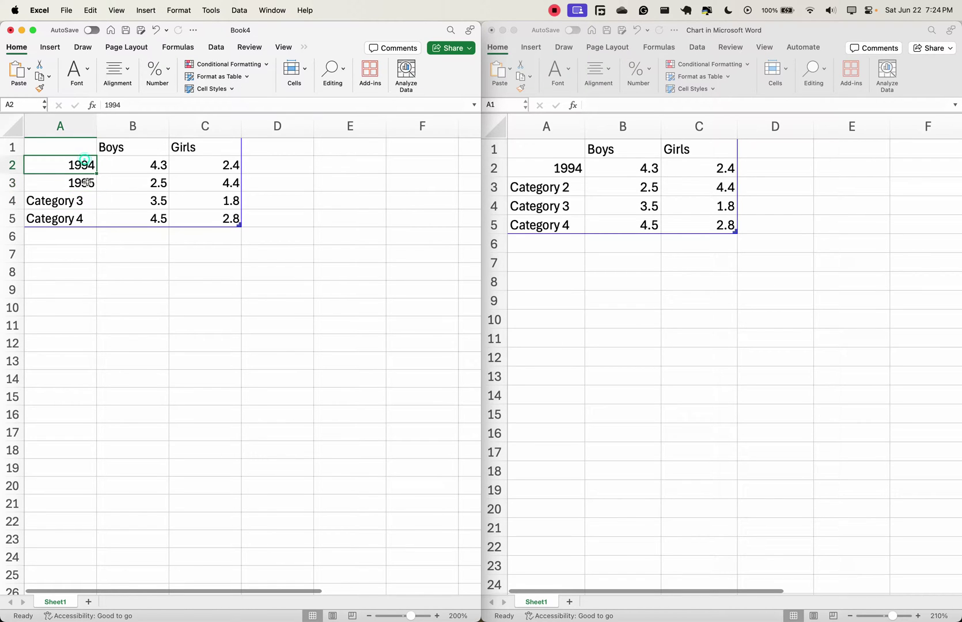
left_click_drag(85, 183, 84, 182)
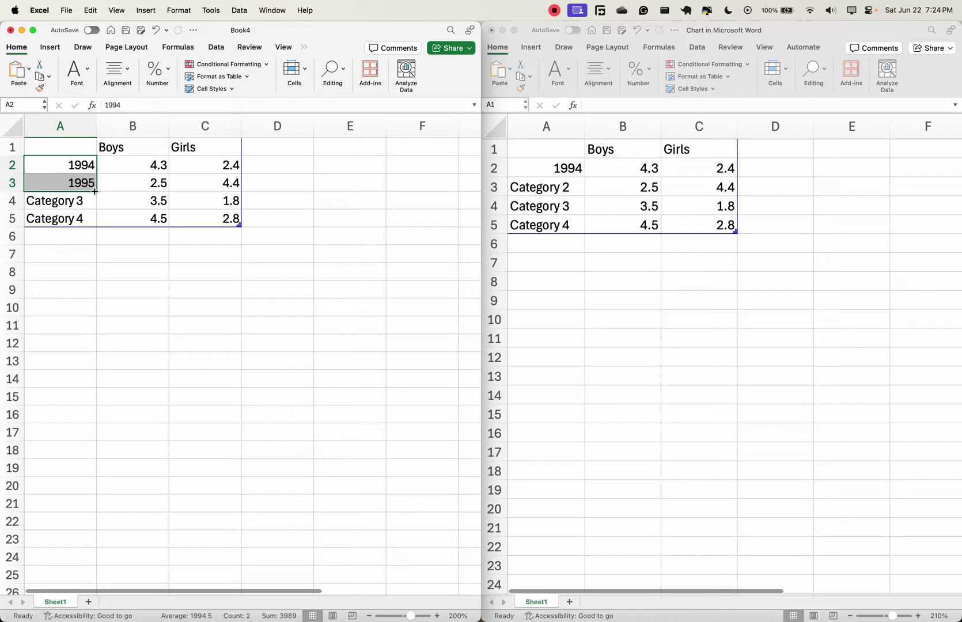
left_click_drag(95, 191, 96, 226)
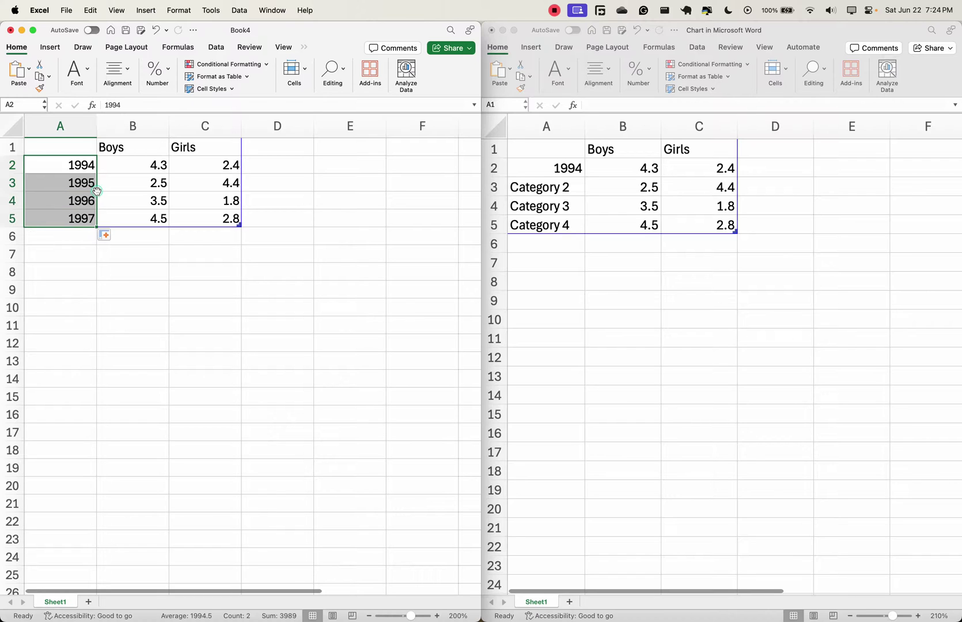
left_click(126, 251)
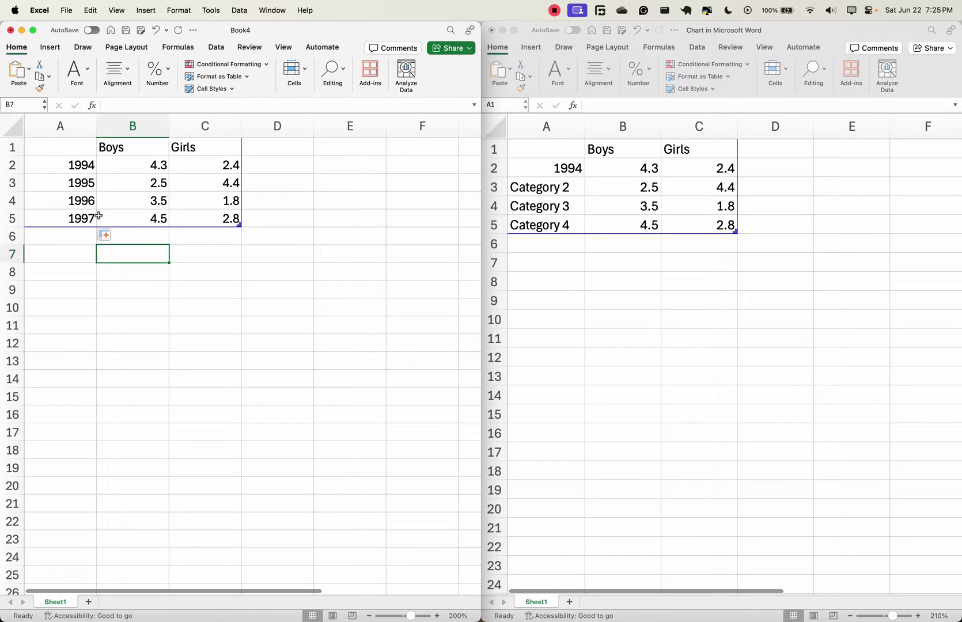
left_click(82, 200)
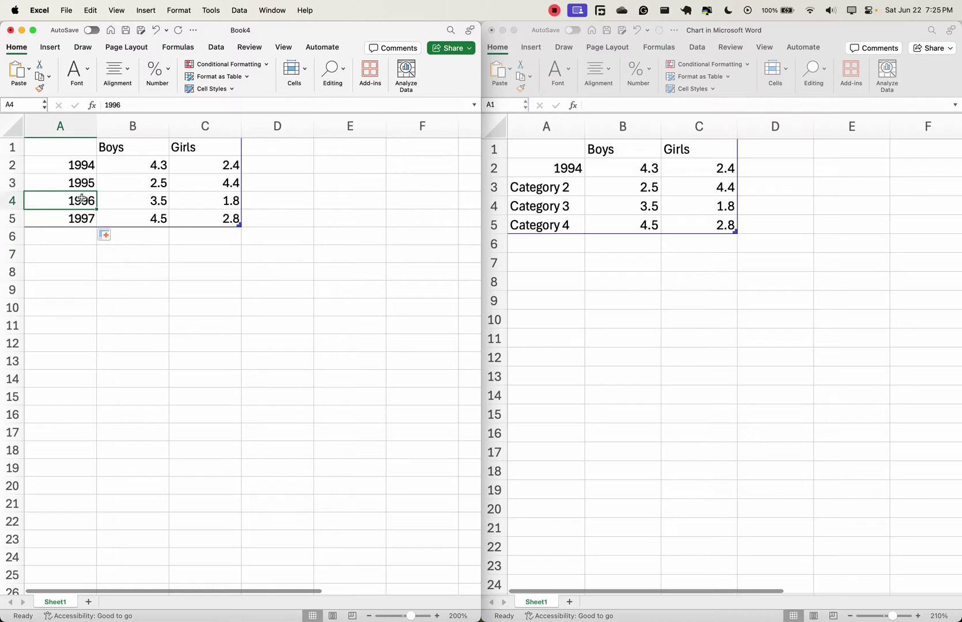
key("super+z")
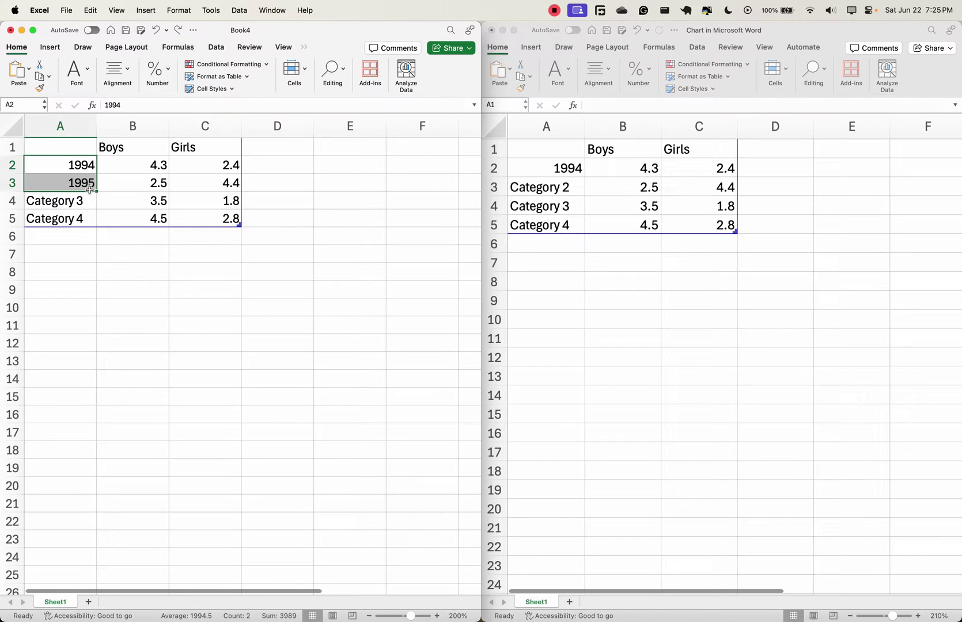
left_click(85, 162)
left_click(124, 259)
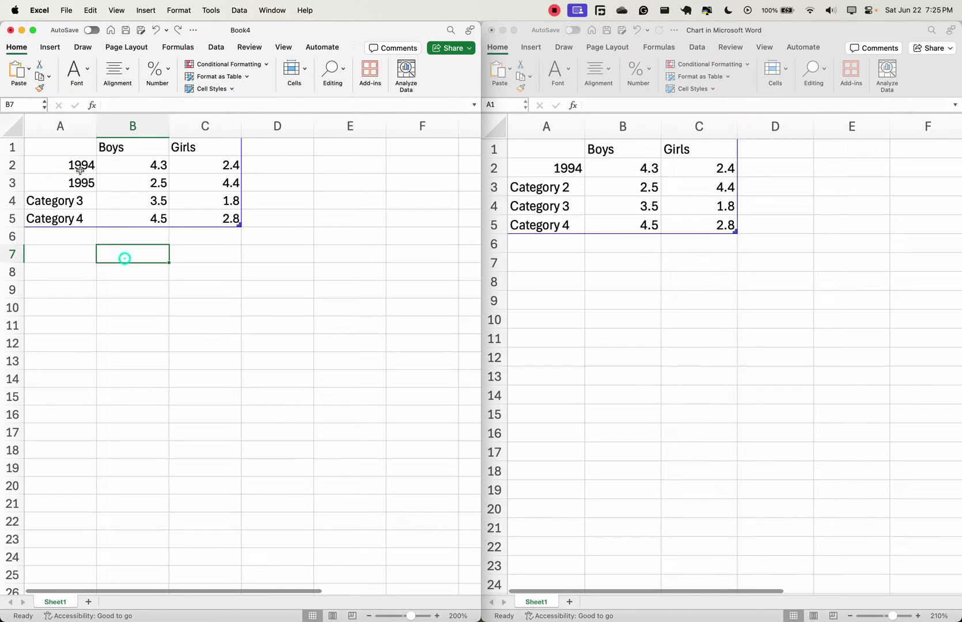
left_click(80, 167)
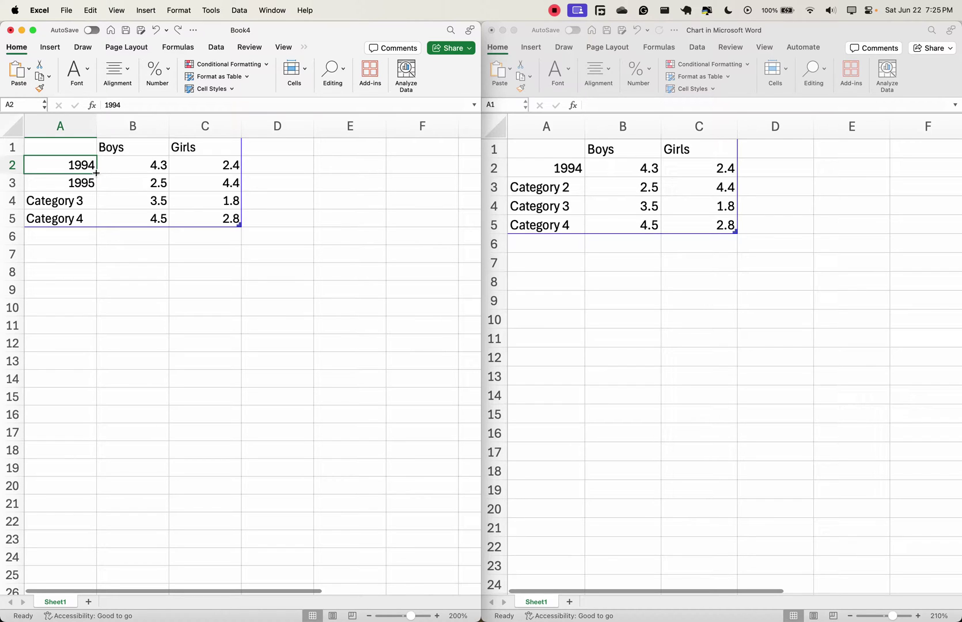
left_click_drag(96, 173, 97, 226)
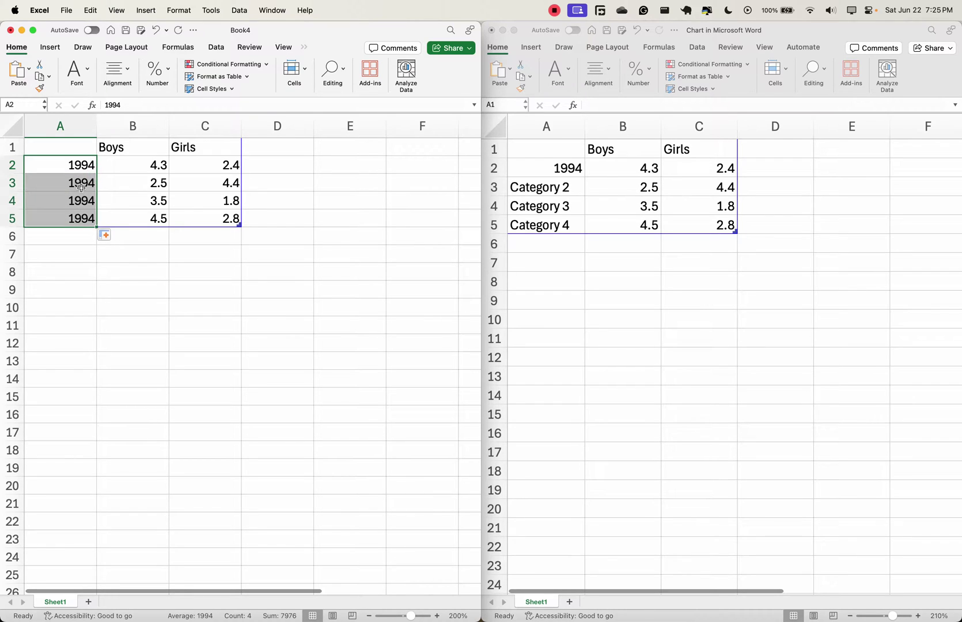
key("super+z")
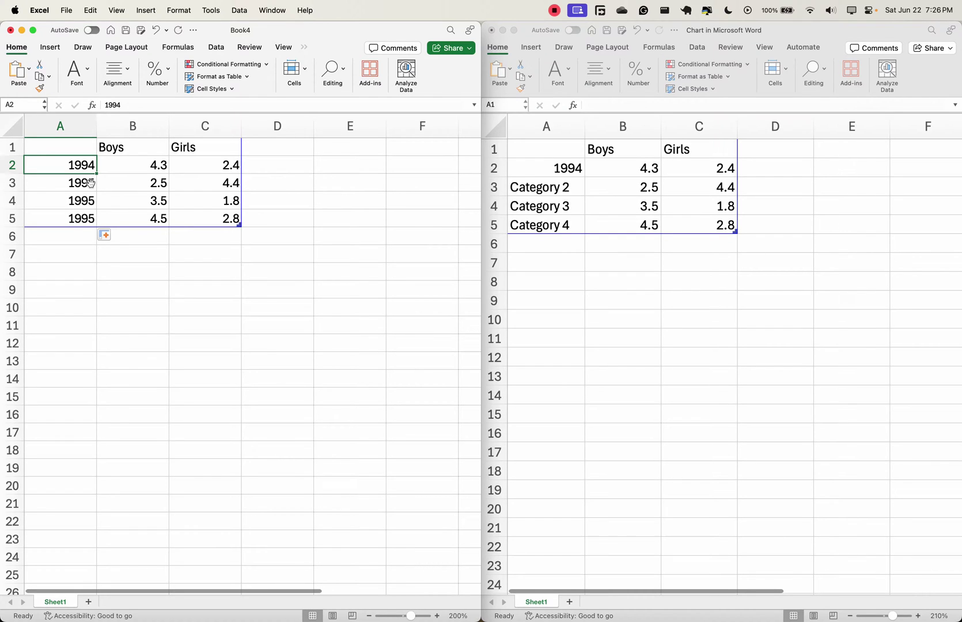
left_click(91, 183, "shift")
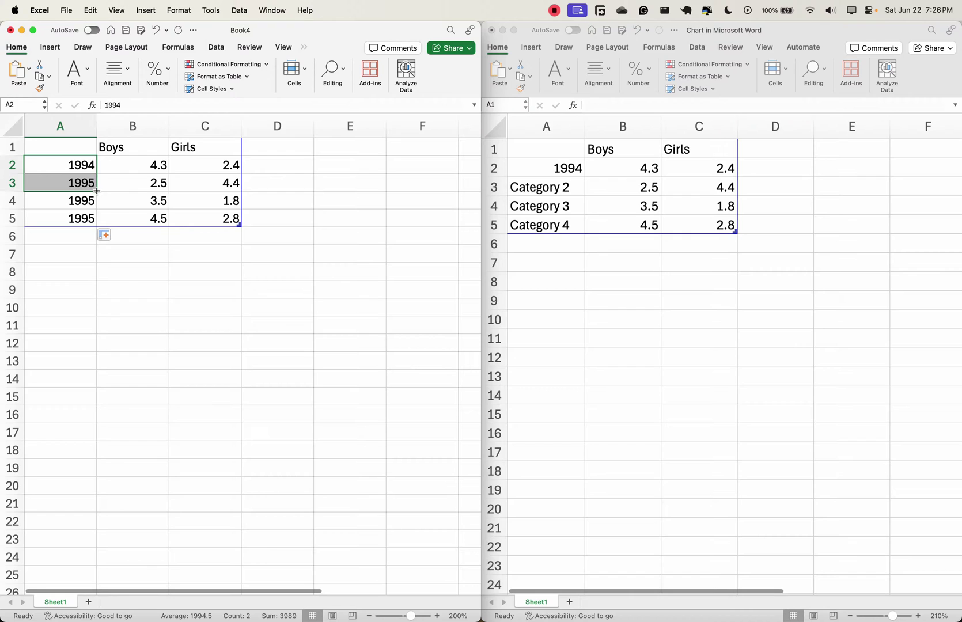
double_click(97, 191)
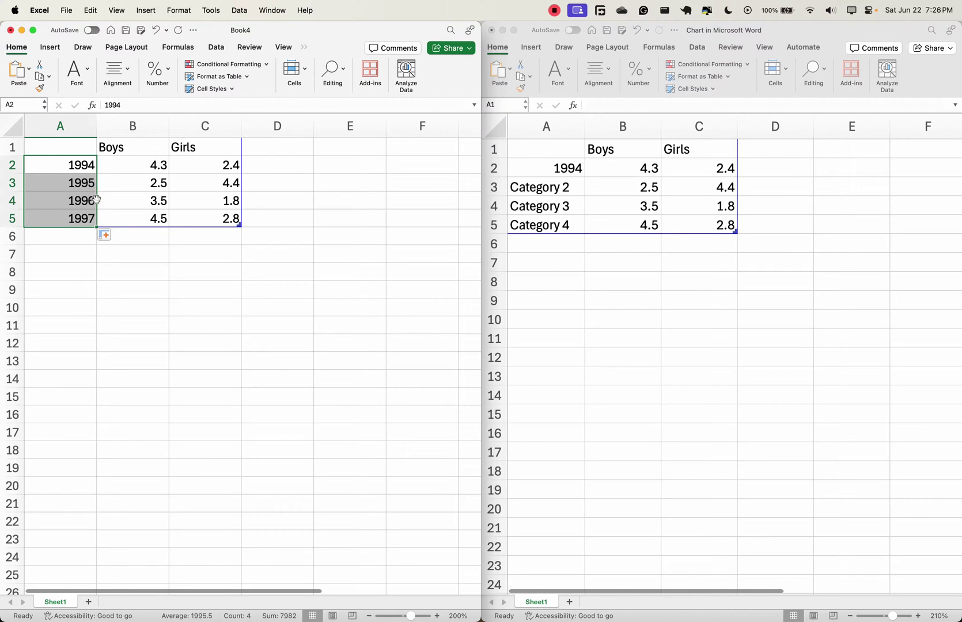
Copy Book4's A1:C5 year table and paste it over the chart's data sheet
left_click(191, 218)
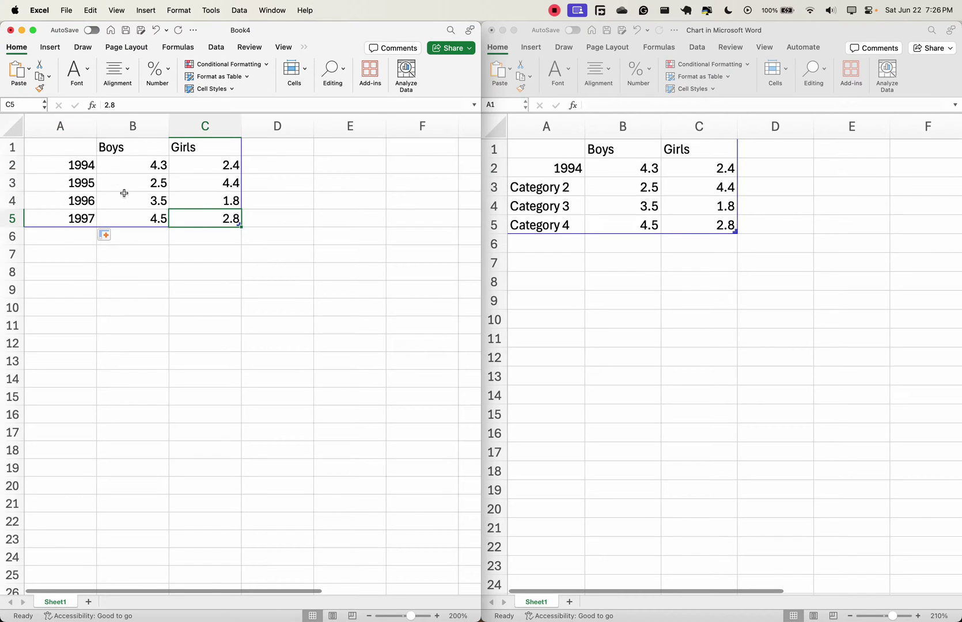
left_click(56, 150)
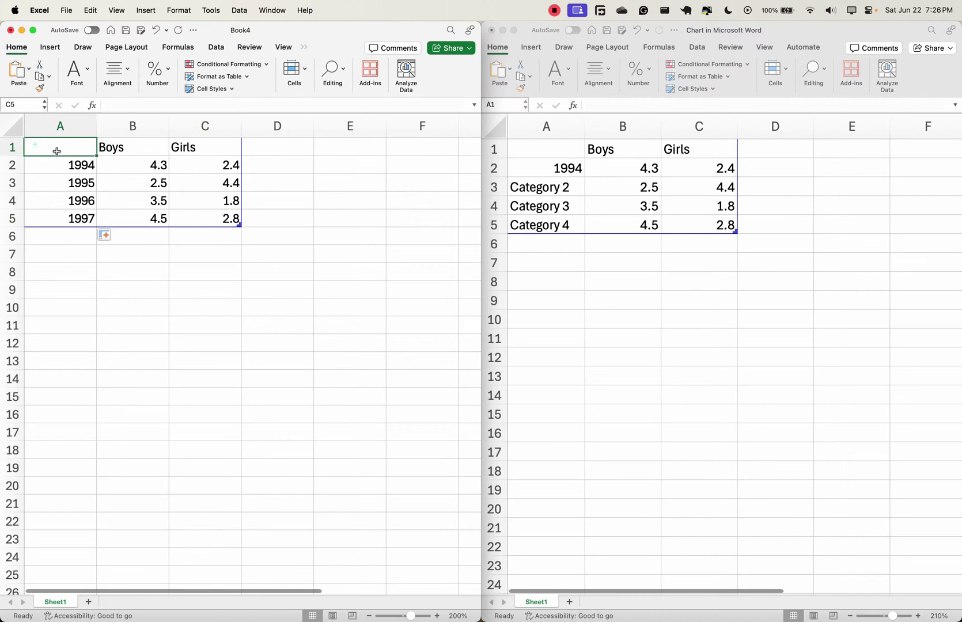
left_click_drag(56, 151, 226, 220)
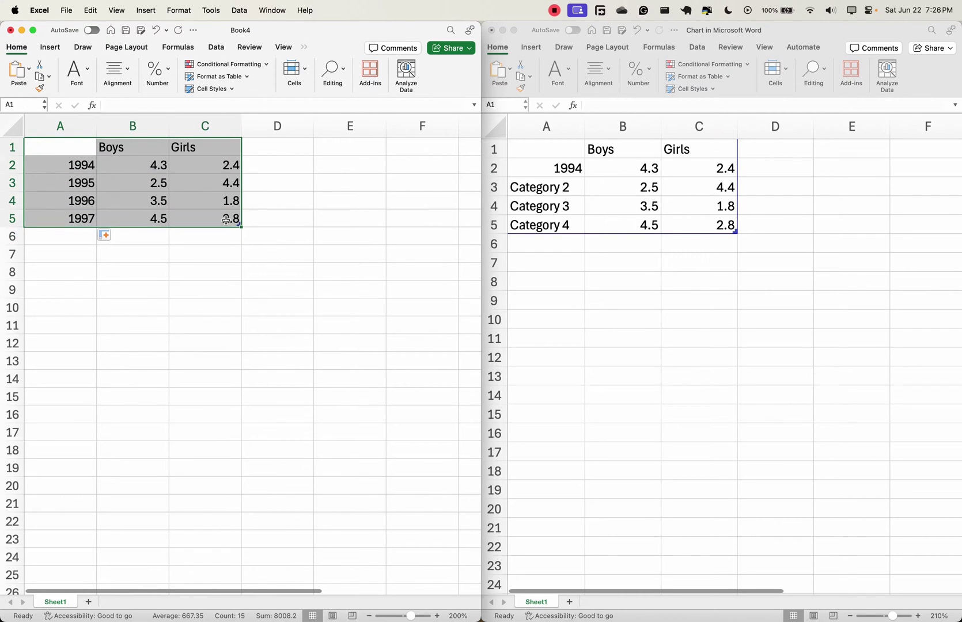
key("super+c")
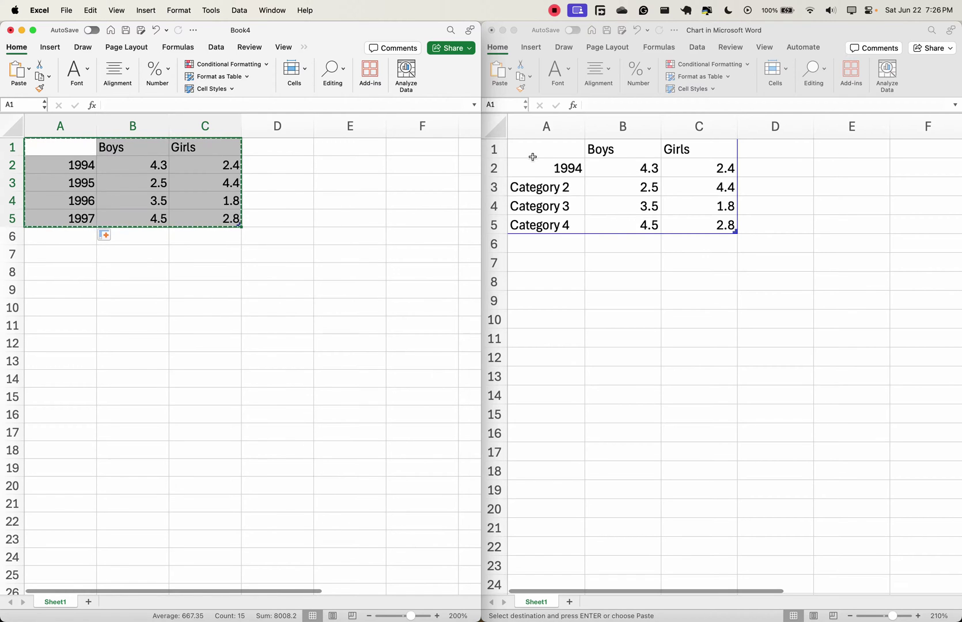
left_click(533, 157)
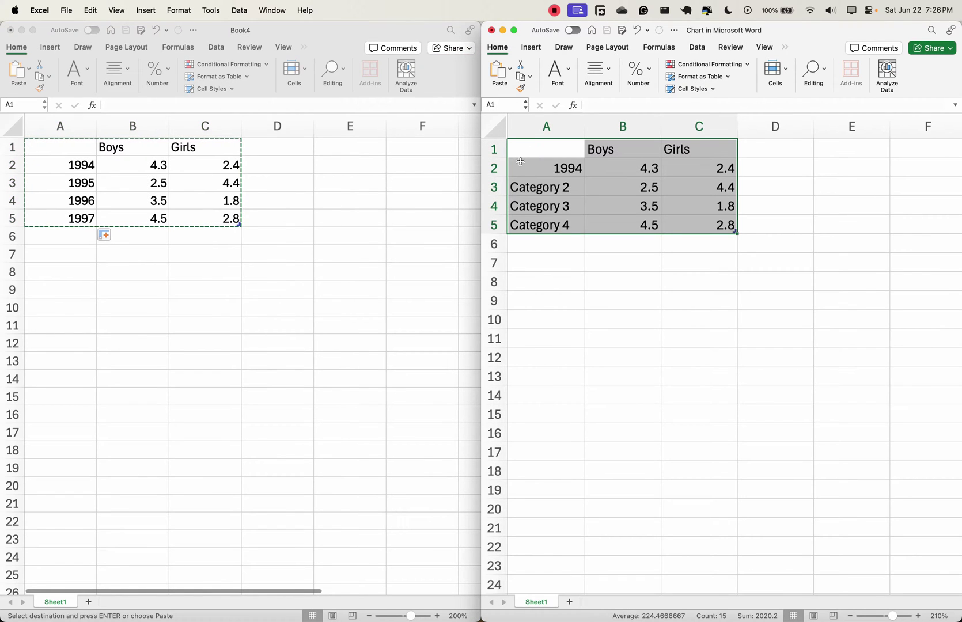
left_click(22, 31)
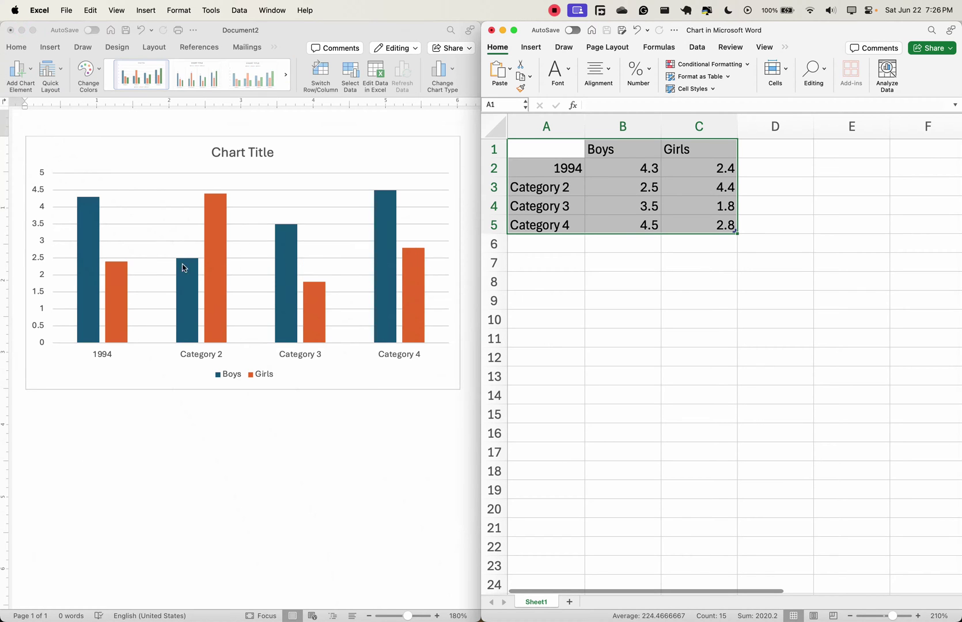
key("super+v")
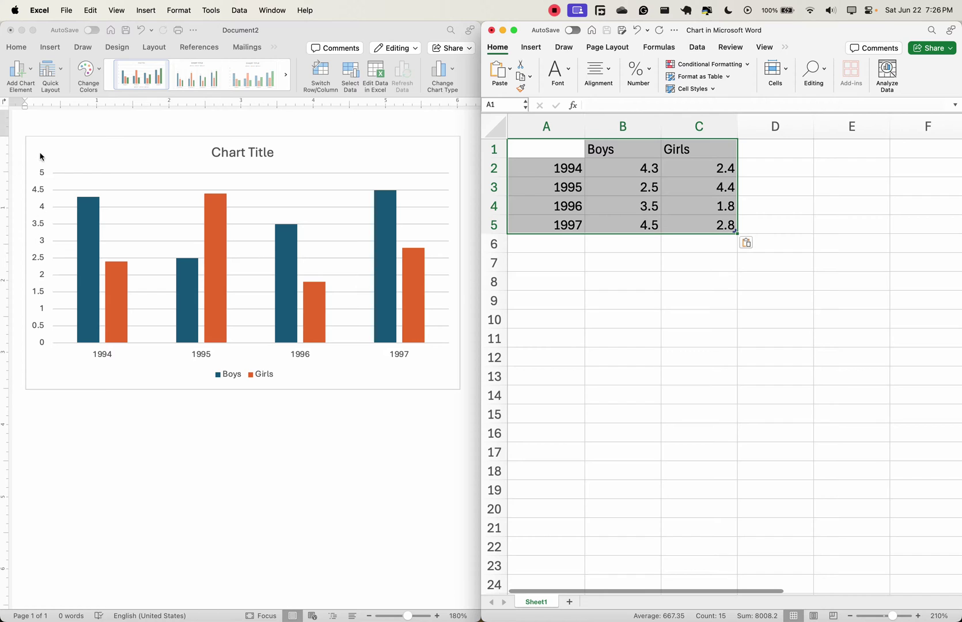
Apply Percent Style to the Boys and Girls columns (B and C) in Excel so the chart axis reads 0%–500%
left_click(643, 128)
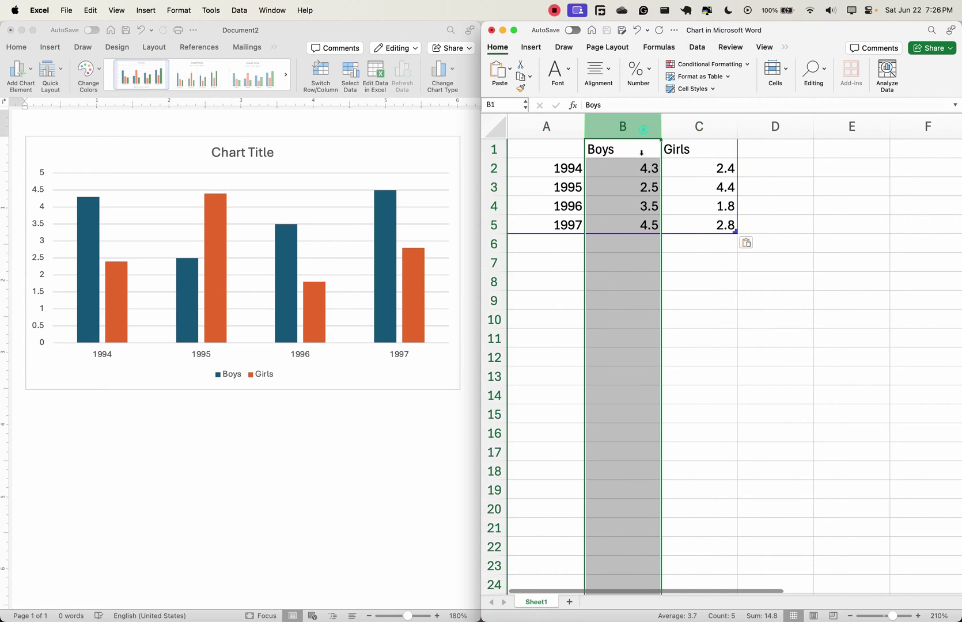
left_click(690, 133, "super")
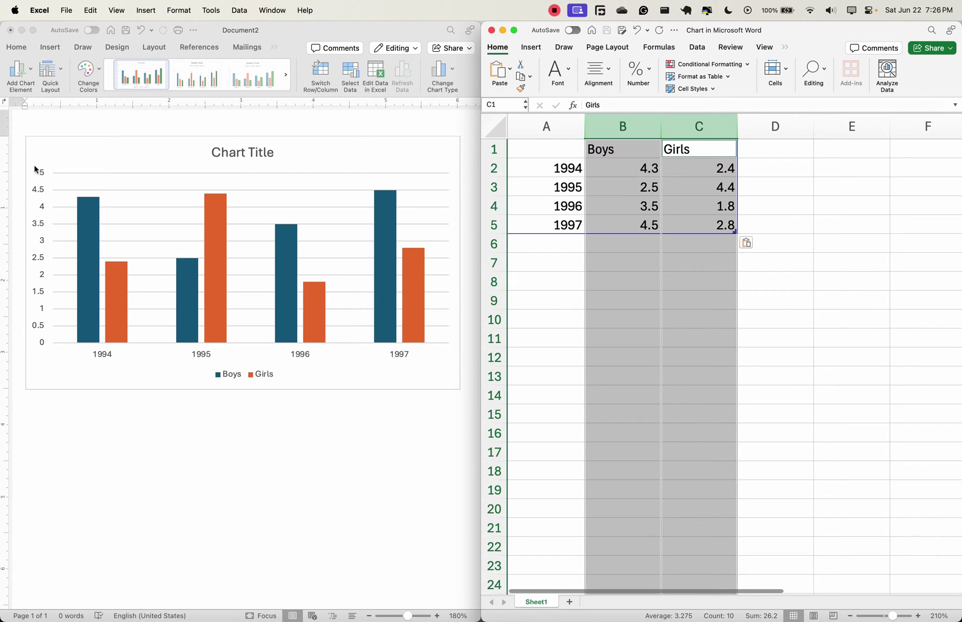
left_click(637, 74)
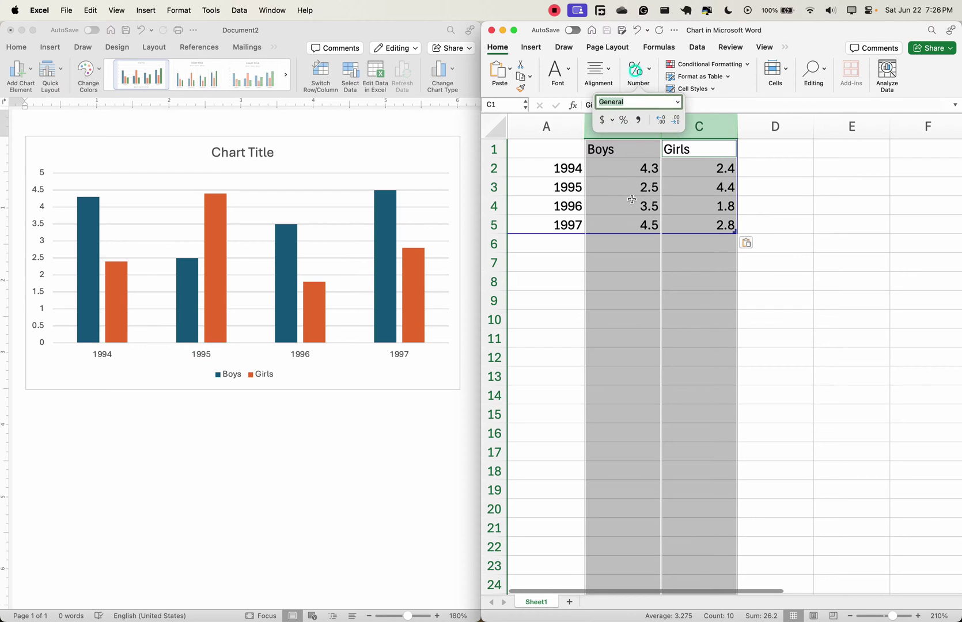
left_click(624, 120)
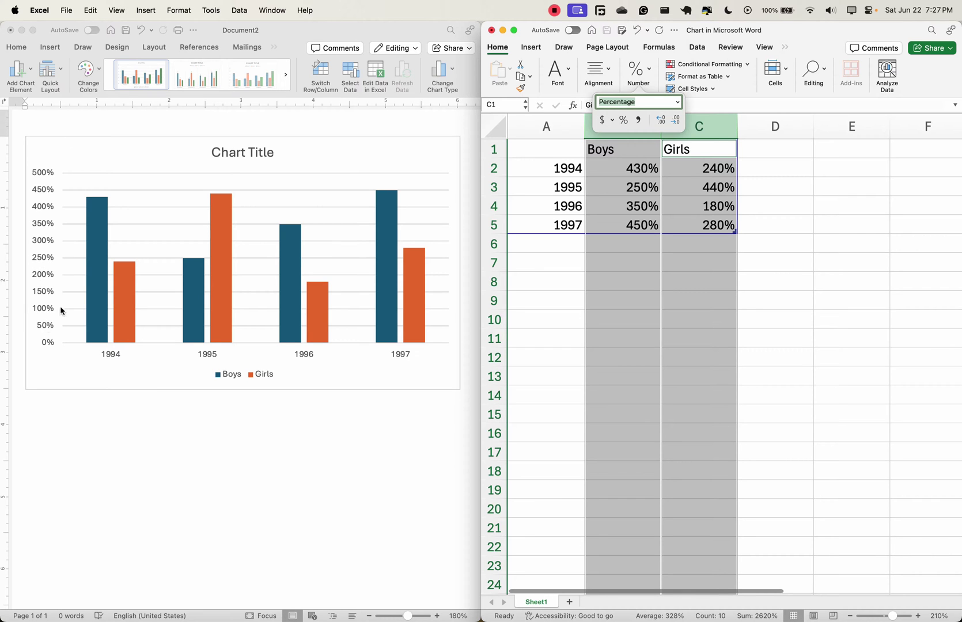
left_click(360, 483)
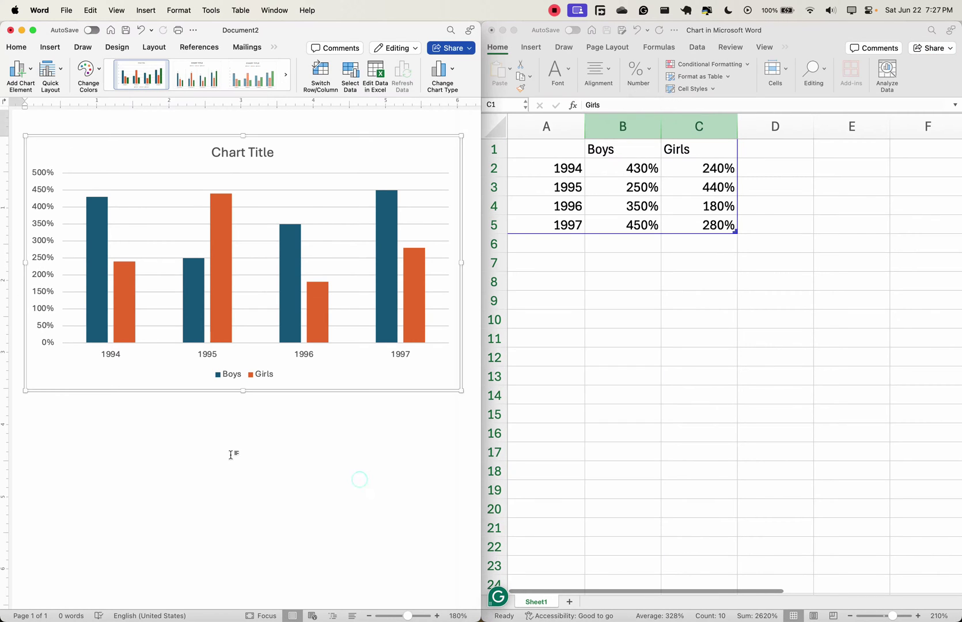
Replace the placeholder chart title with 'Average percent between boys and girls'
scroll(249, 325, "down", 3)
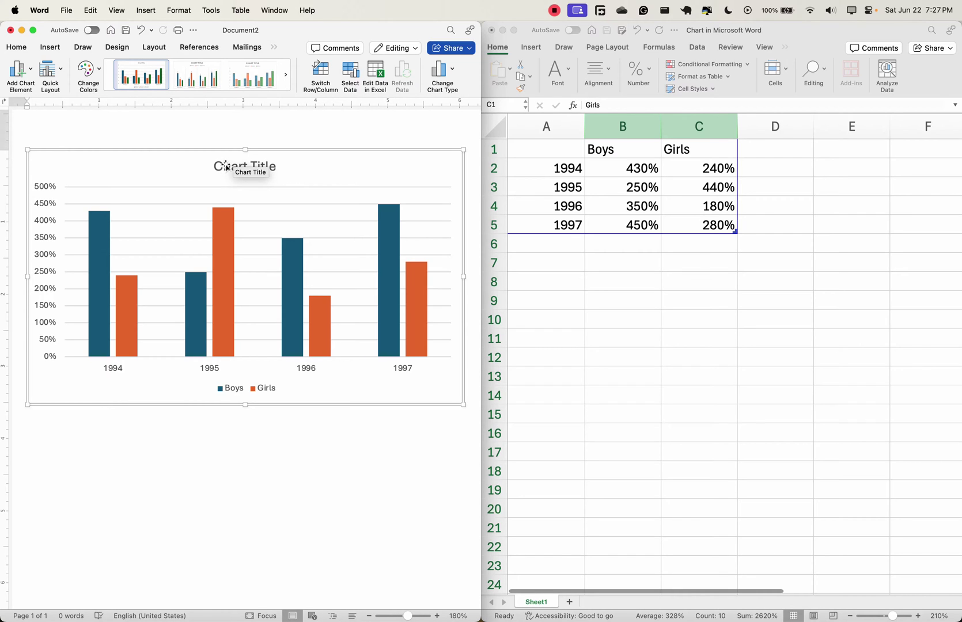
double_click(227, 168)
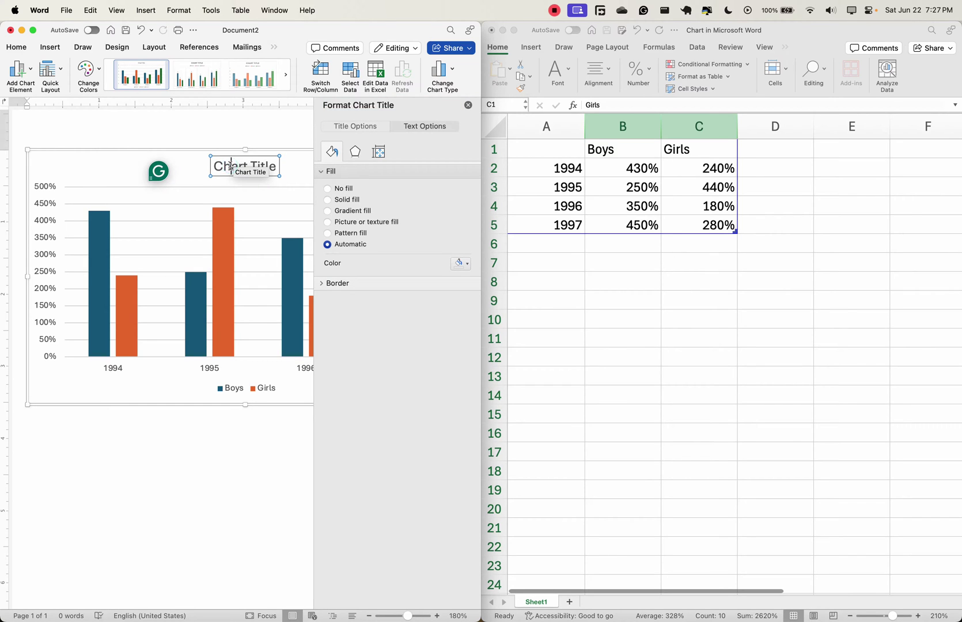
triple_click(230, 167)
type("Percentag")
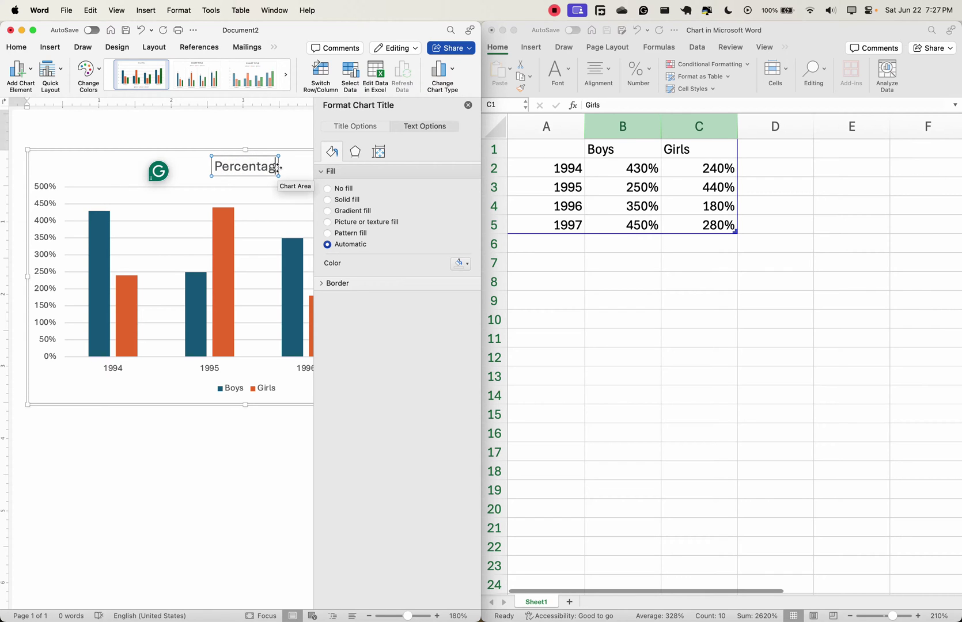
type("e")
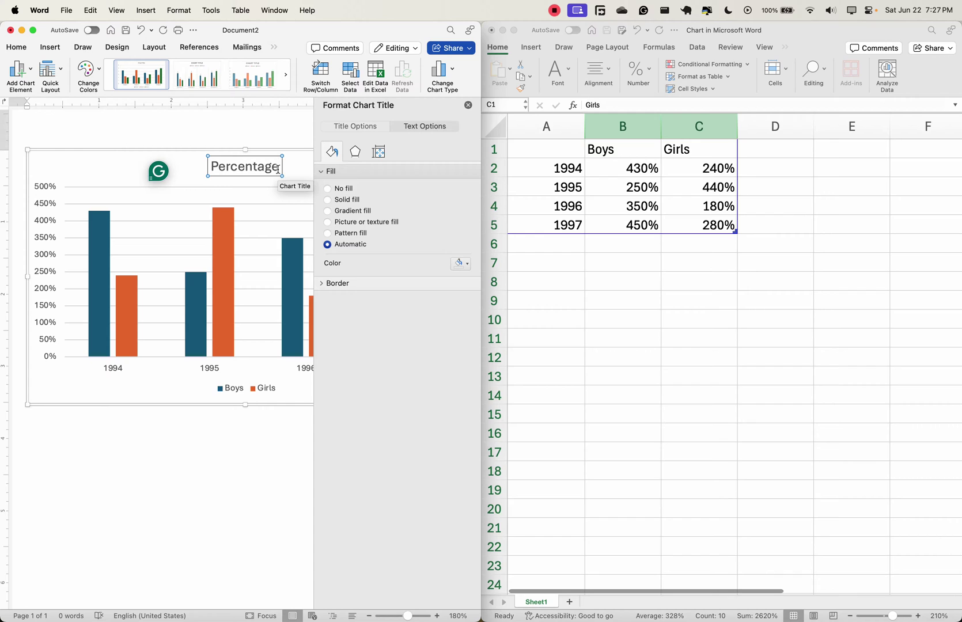
type(" over")
key("BackSpace")
key("BackSpace")
key("BackSpace")
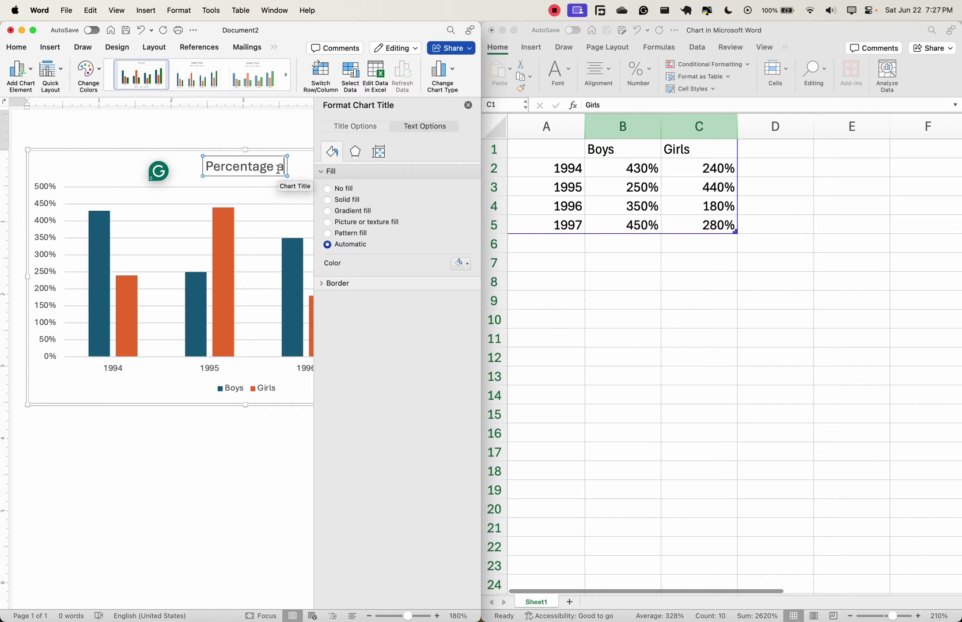
triple_click(279, 171)
type("Average percent between b")
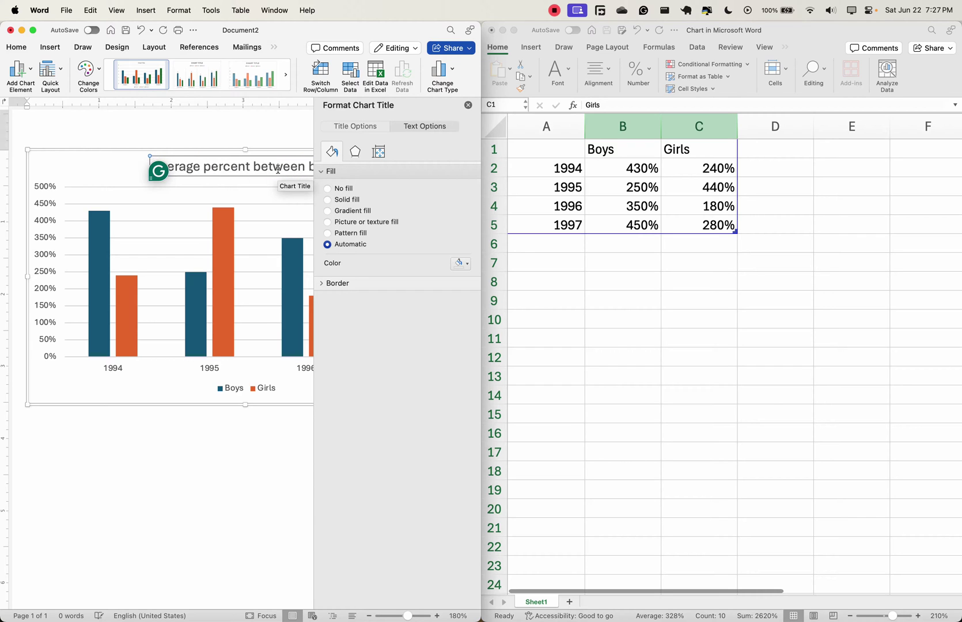
type("oys")
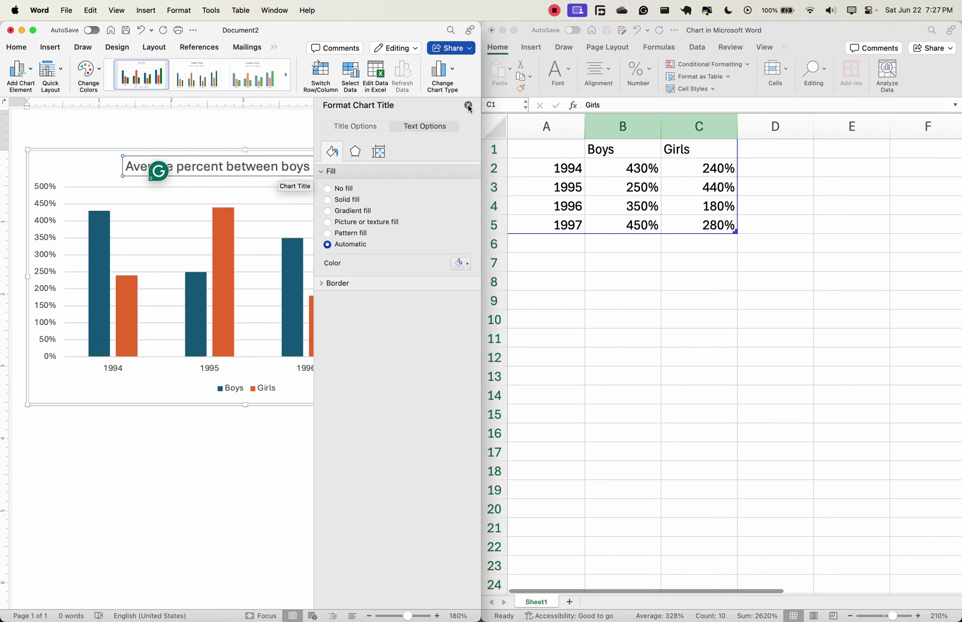
type(" and girls")
left_click(469, 106)
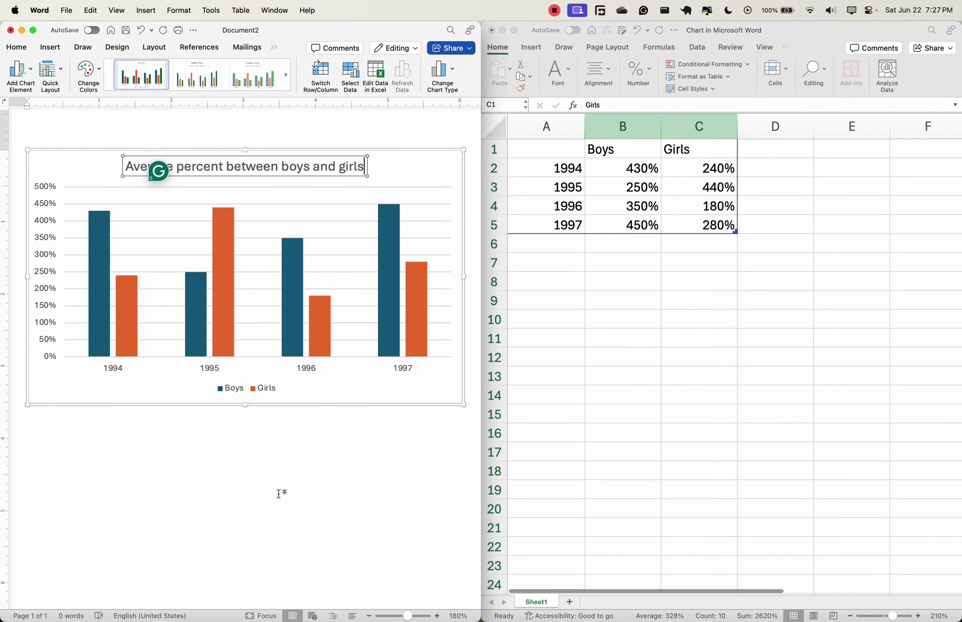
Resize the chart by its corner handle, then select cell B2 (430%) in the Excel data sheet
left_click(257, 496)
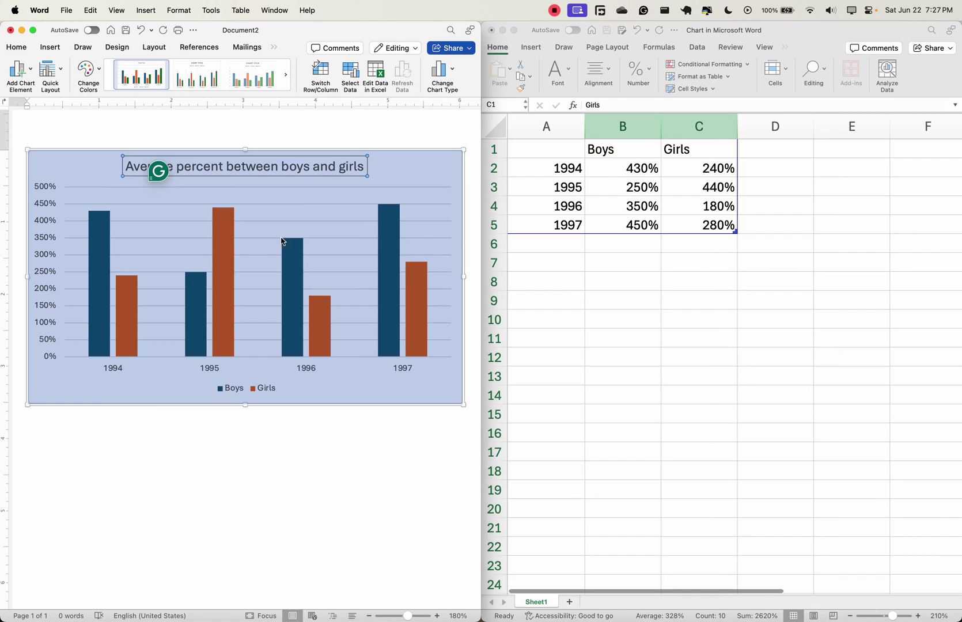
left_click(421, 162)
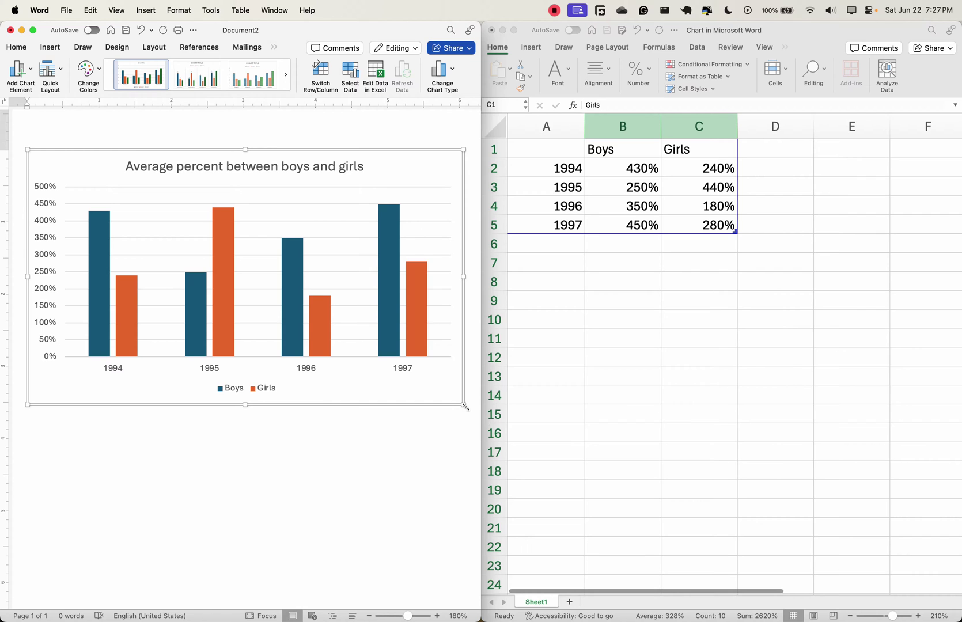
left_click_drag(465, 406, 332, 405)
right_click(335, 388)
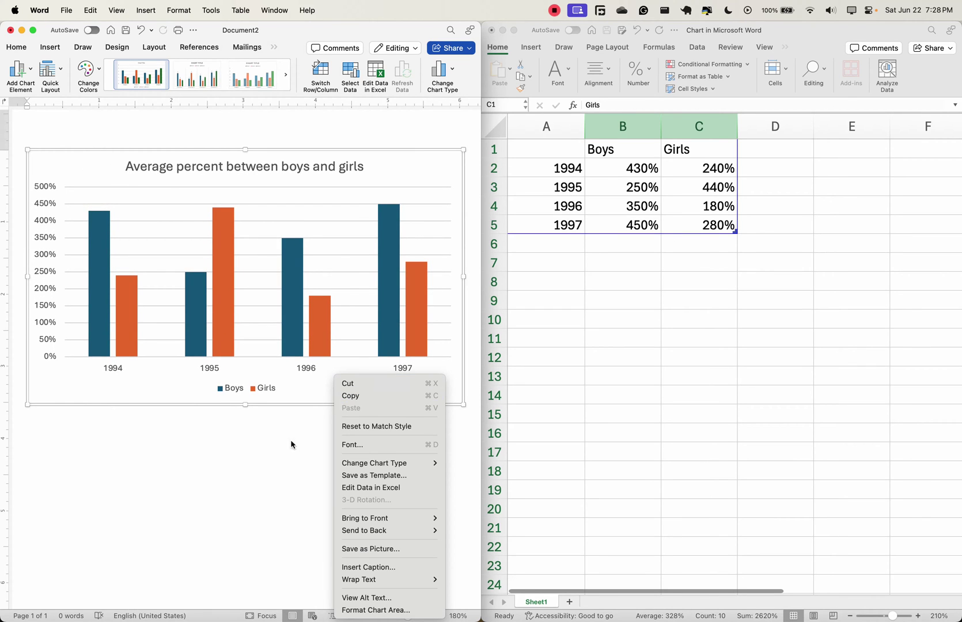
left_click(314, 392)
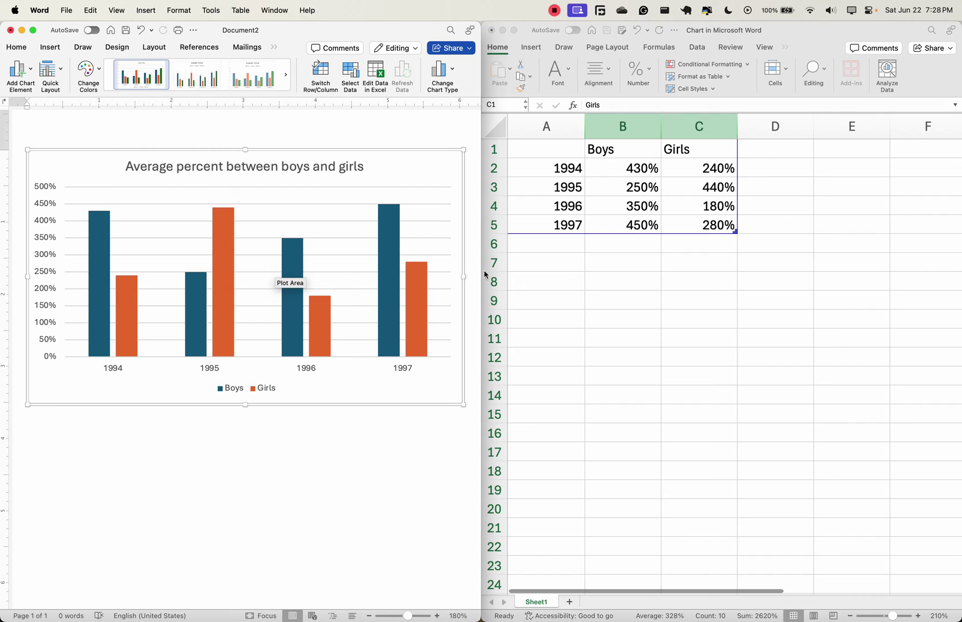
left_click(575, 159)
left_click(639, 167)
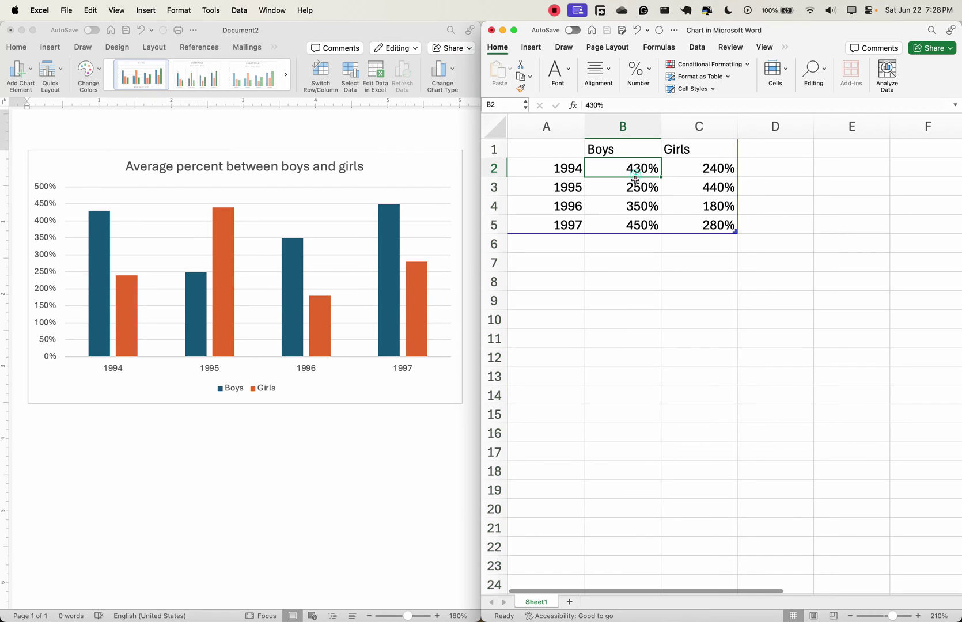